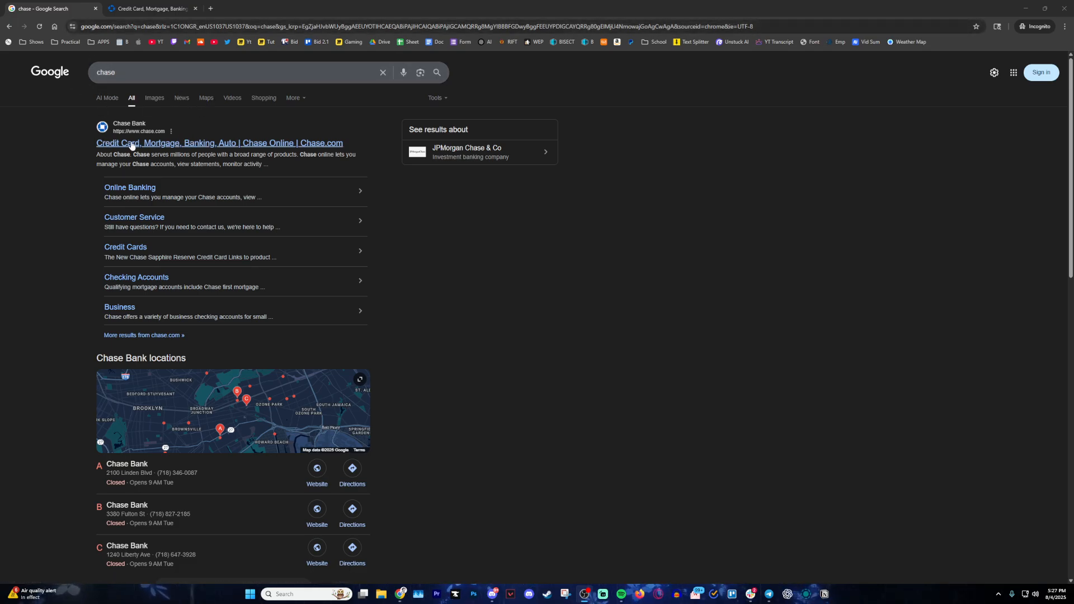
Open the Chase for Business payment options page from the account overview
left_click(143, 10)
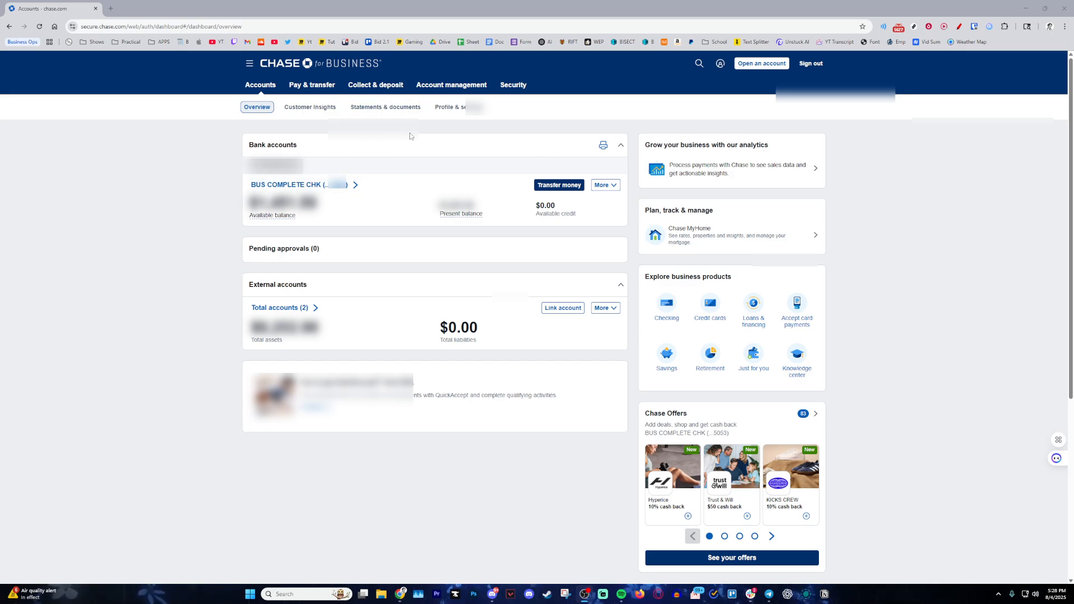
scroll(414, 194, "down", 1)
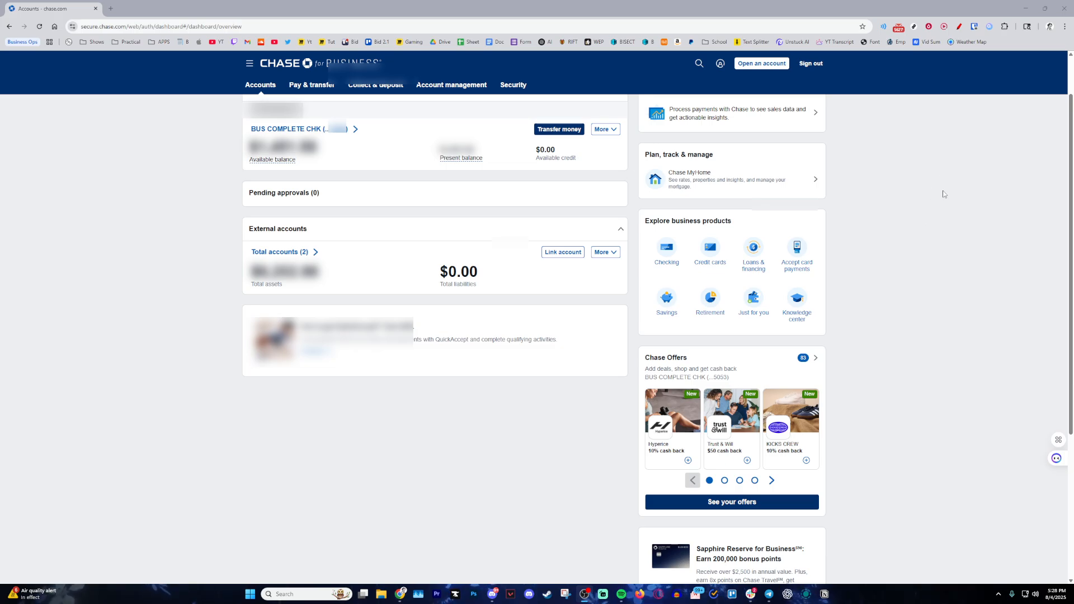
scroll(959, 214, "up", 1)
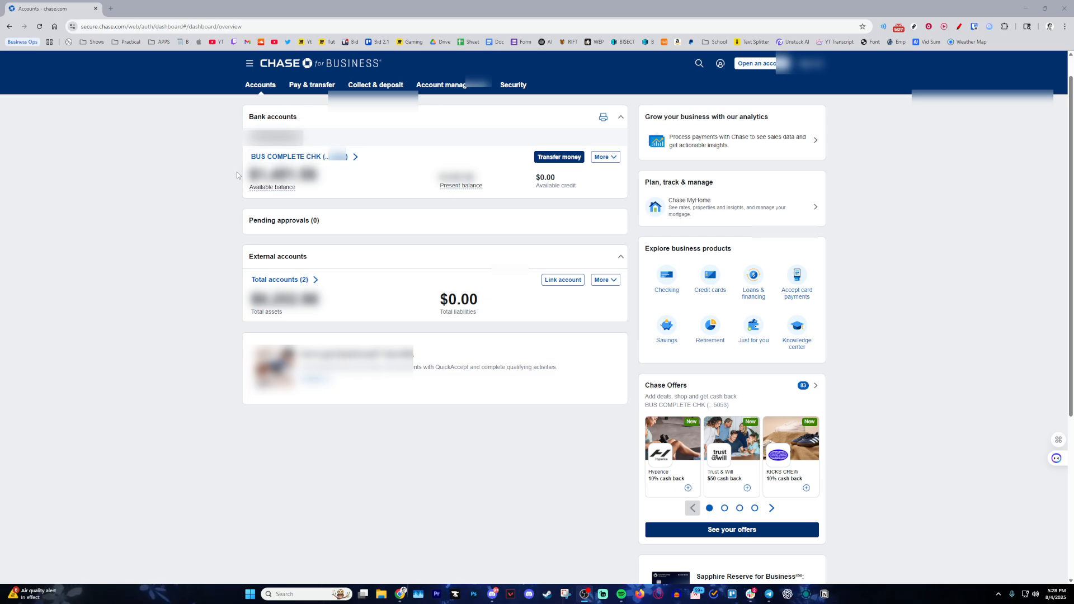
left_click(311, 89)
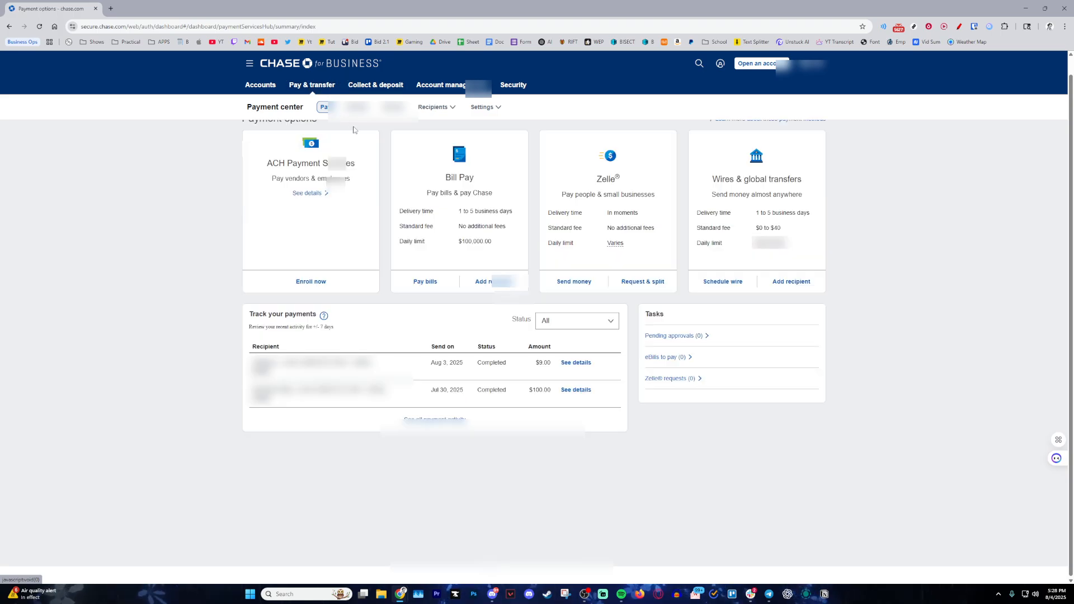
scroll(664, 195, "up", 1)
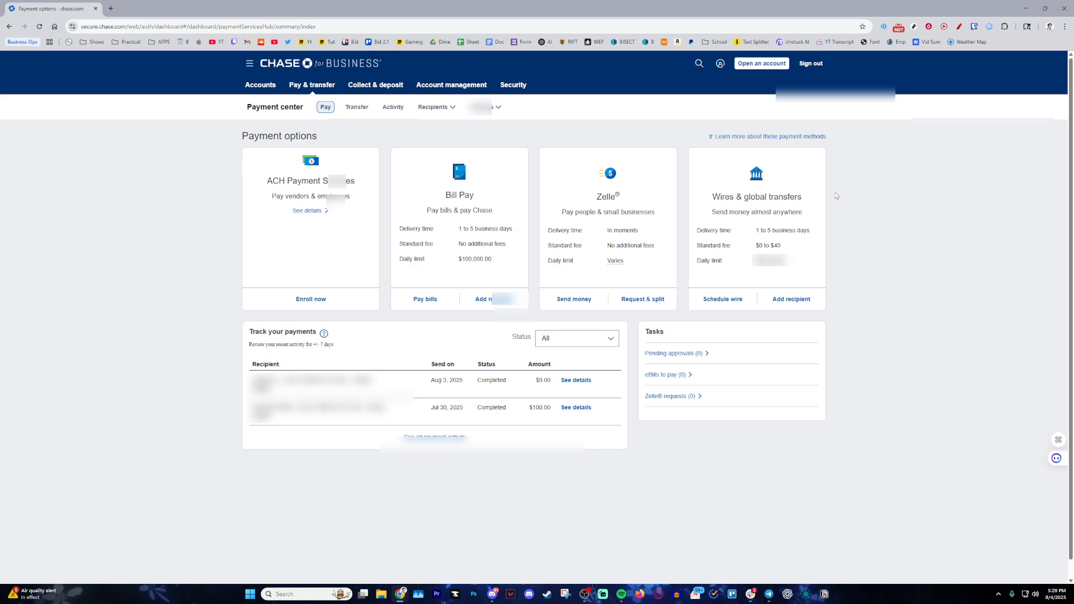
scroll(835, 193, "down", 1)
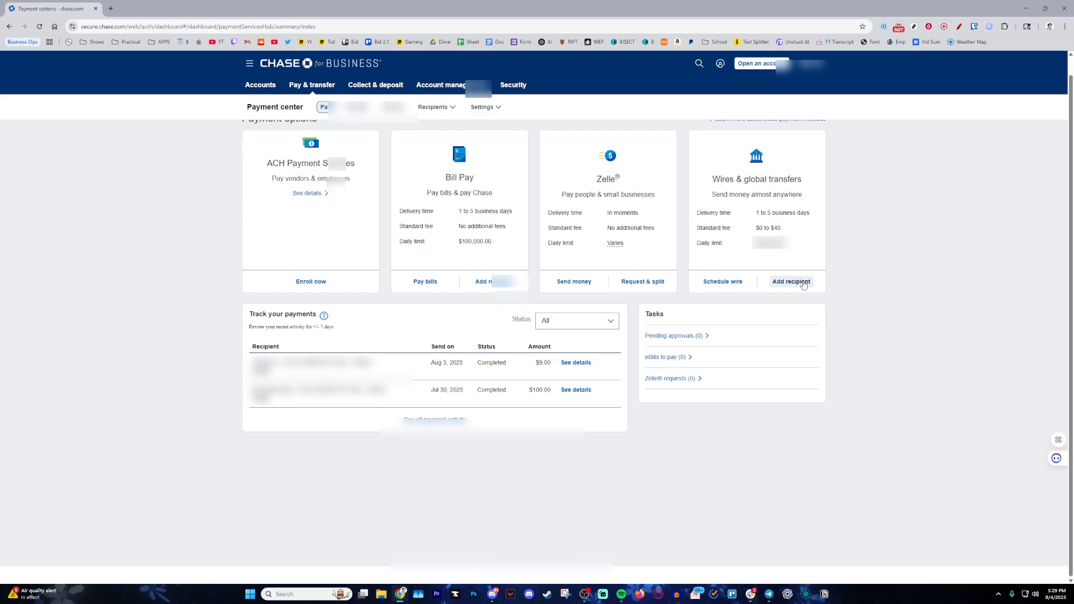
Draw a column of short red lines and an arrow beside the Wires & global transfers card, and close the annotation tool
left_click(958, 27)
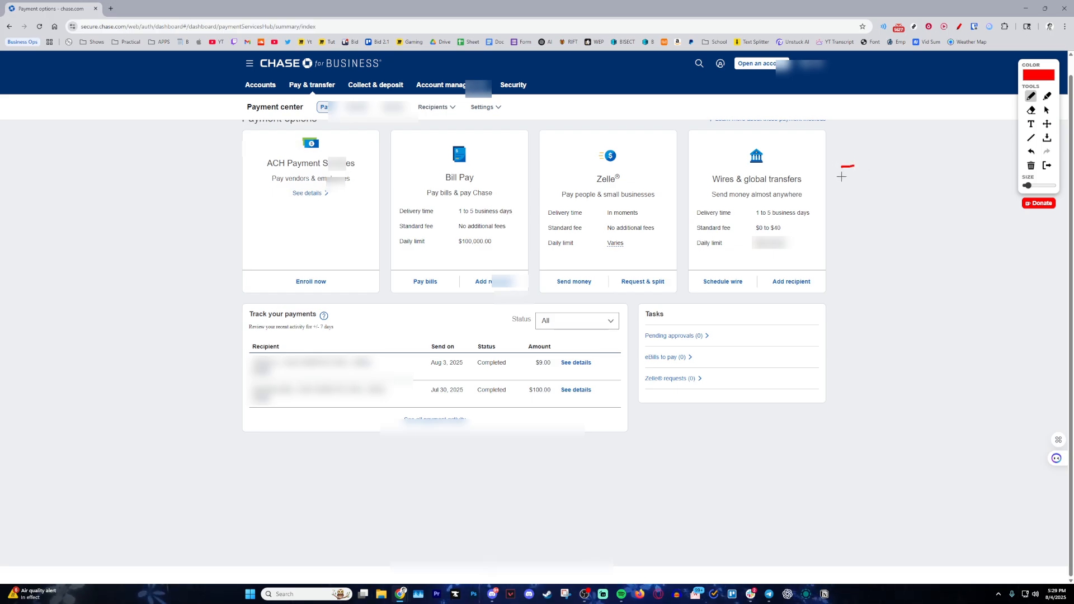
mouse_move(842, 166)
left_mouse_down()
mouse_move(854, 165)
mouse_move(854, 195)
mouse_move(870, 197)
left_mouse_up()
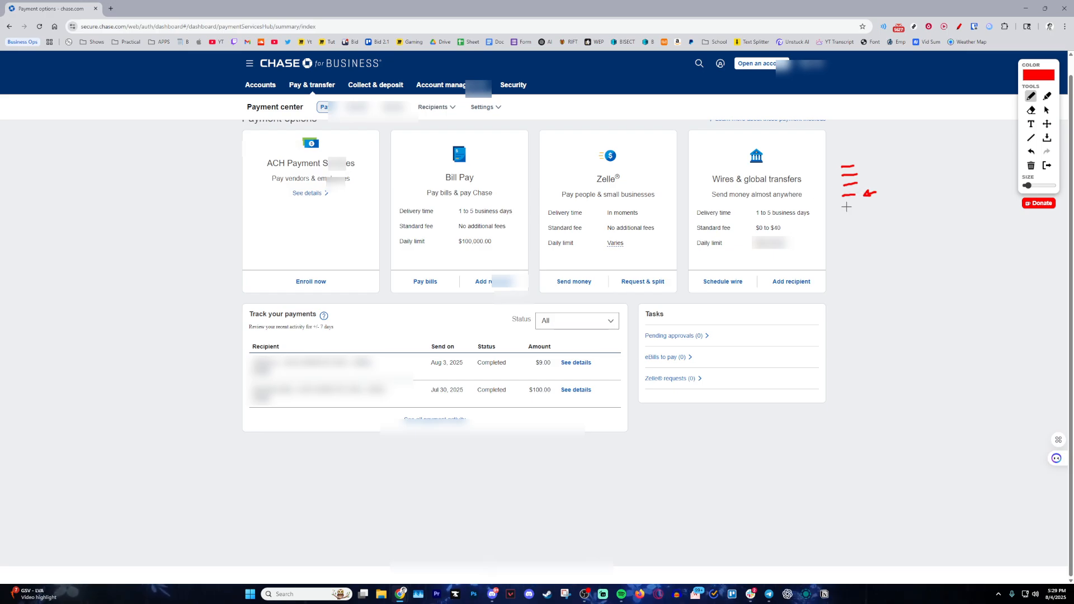
left_click_drag(843, 208, 848, 217)
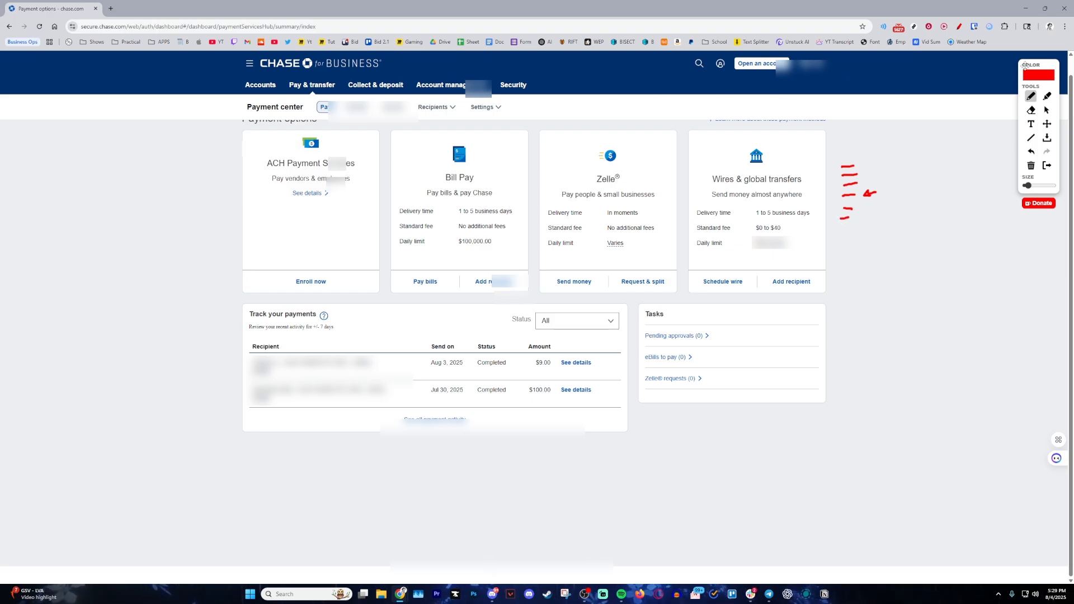
left_click(959, 26)
Start adding a wire transfer recipient to view the activation code delivery options, and cancel back to the payment options
left_click(791, 282)
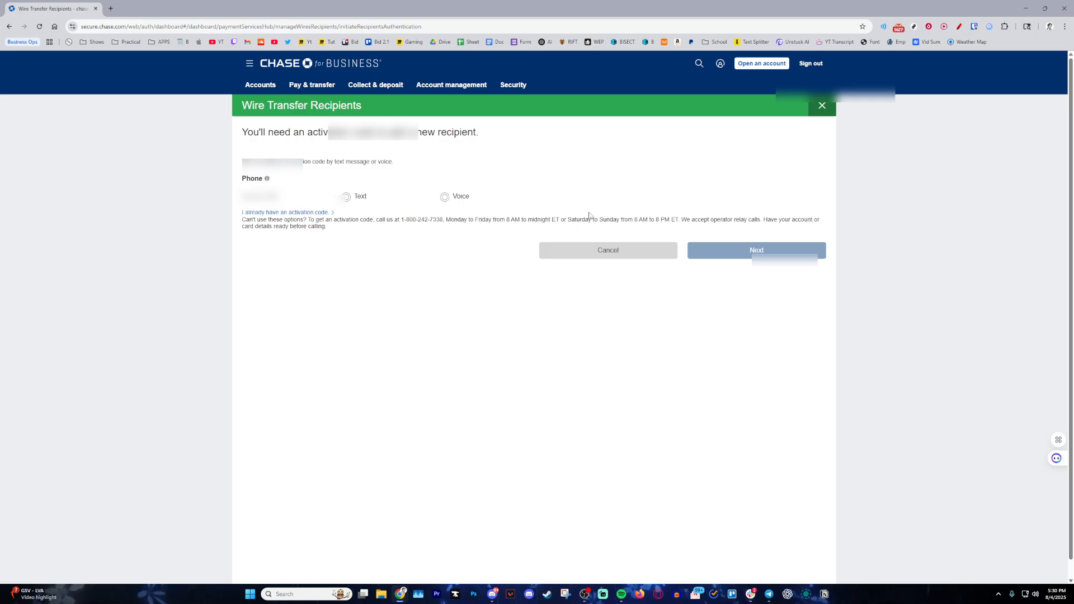
left_click(635, 258)
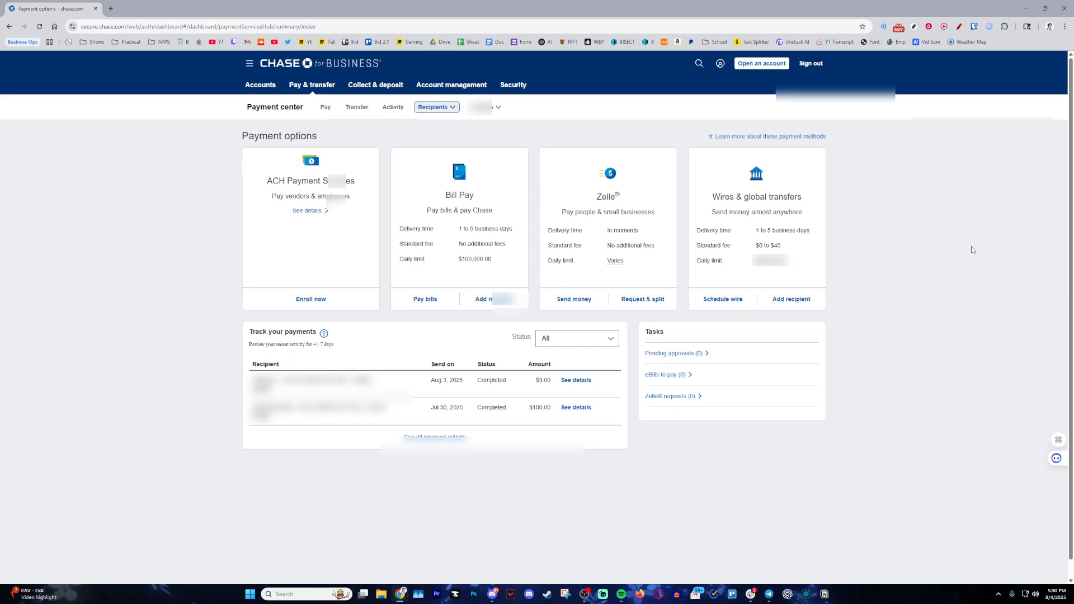
scroll(914, 210, "down", 1)
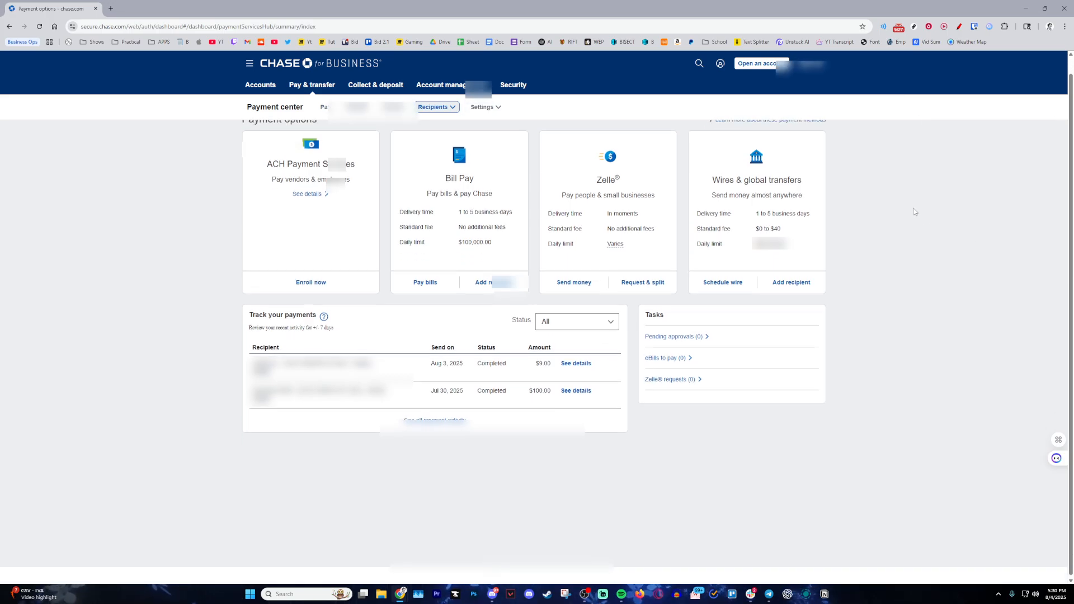
scroll(914, 210, "up", 1)
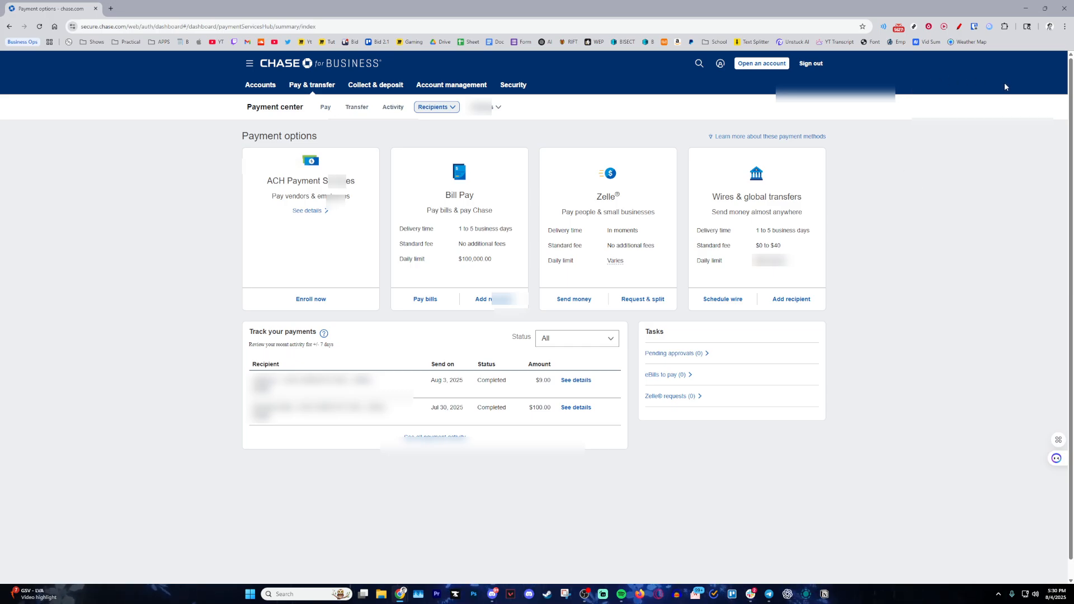
Search Google for "frederal reserves directory" in a new Incognito window
left_click(1064, 26)
left_click(996, 96)
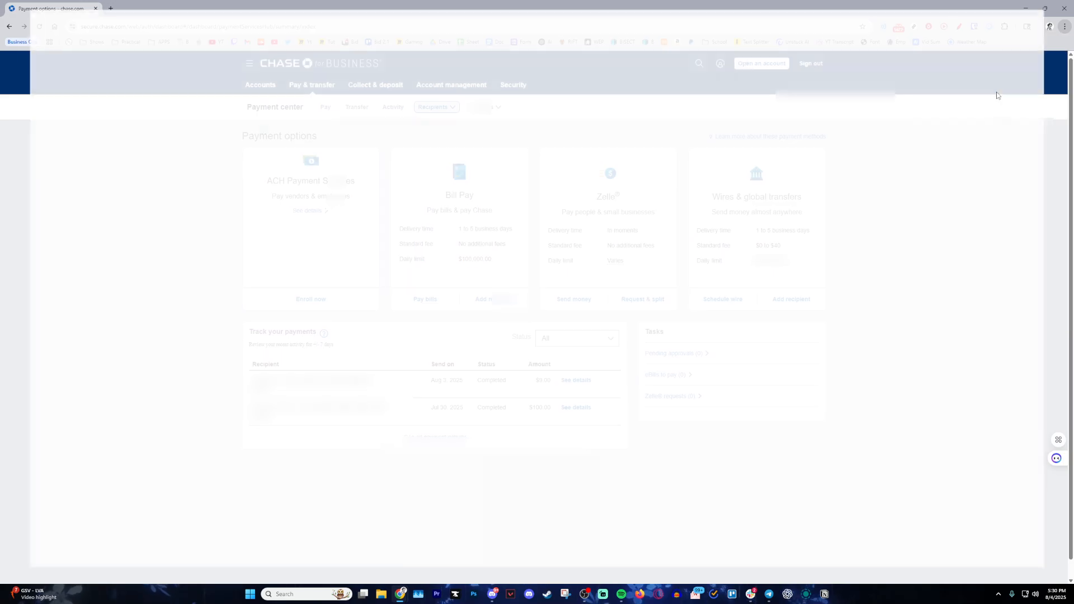
type("f")
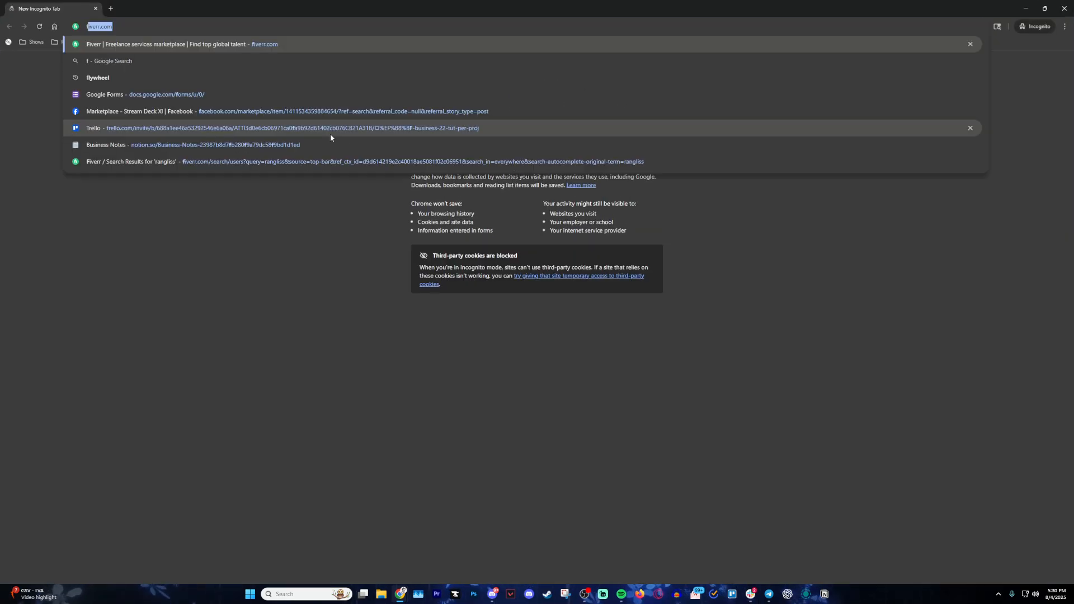
type("rederal reserves director")
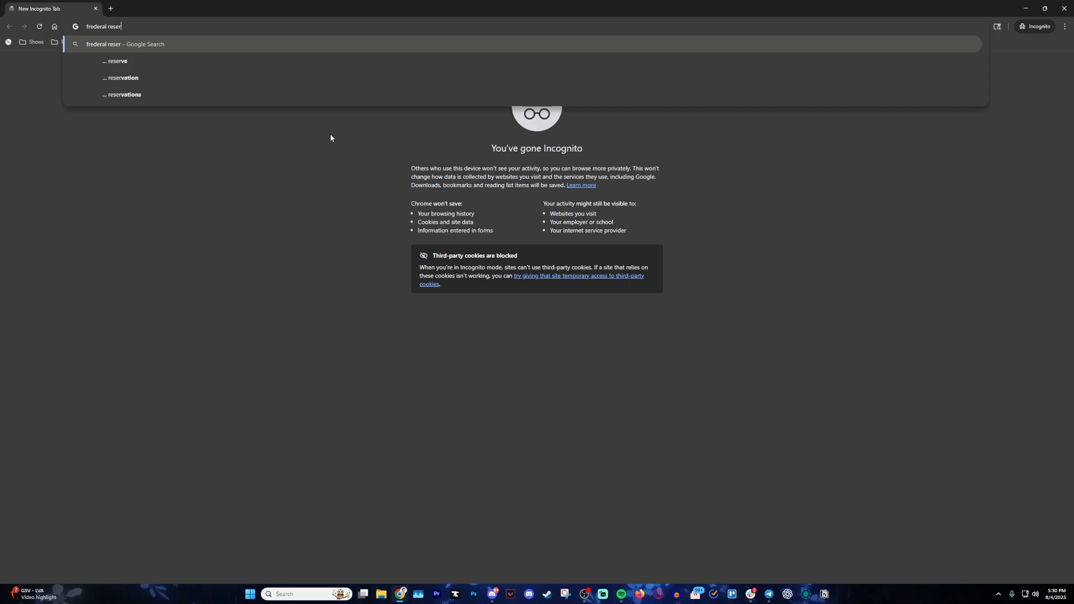
key("Return")
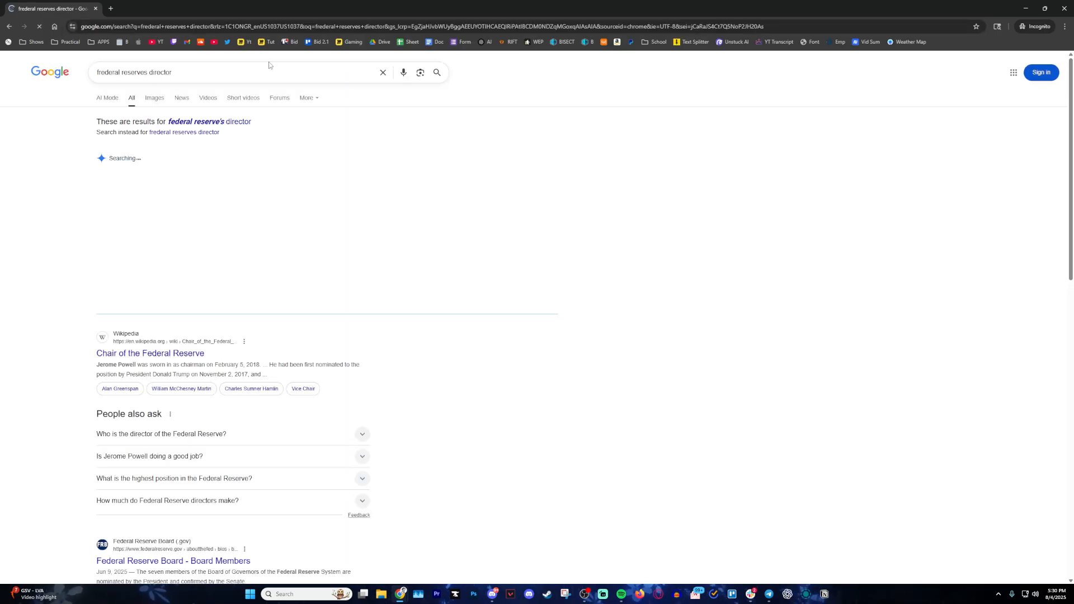
key("Return")
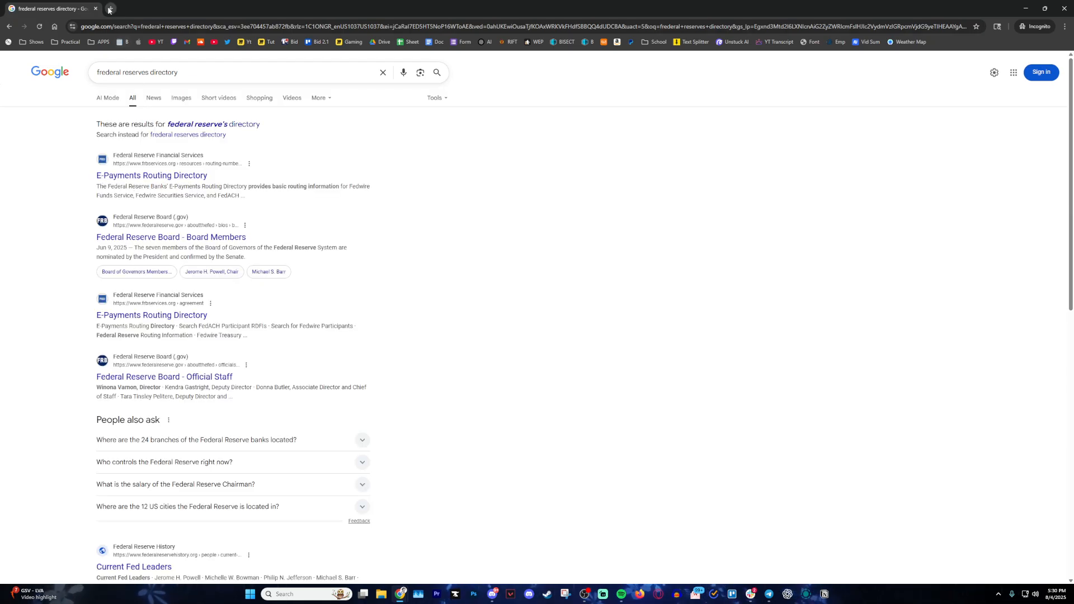
Add "chases routing number ny" to the query, and run a separate Google search for only that phrase
left_click(328, 75)
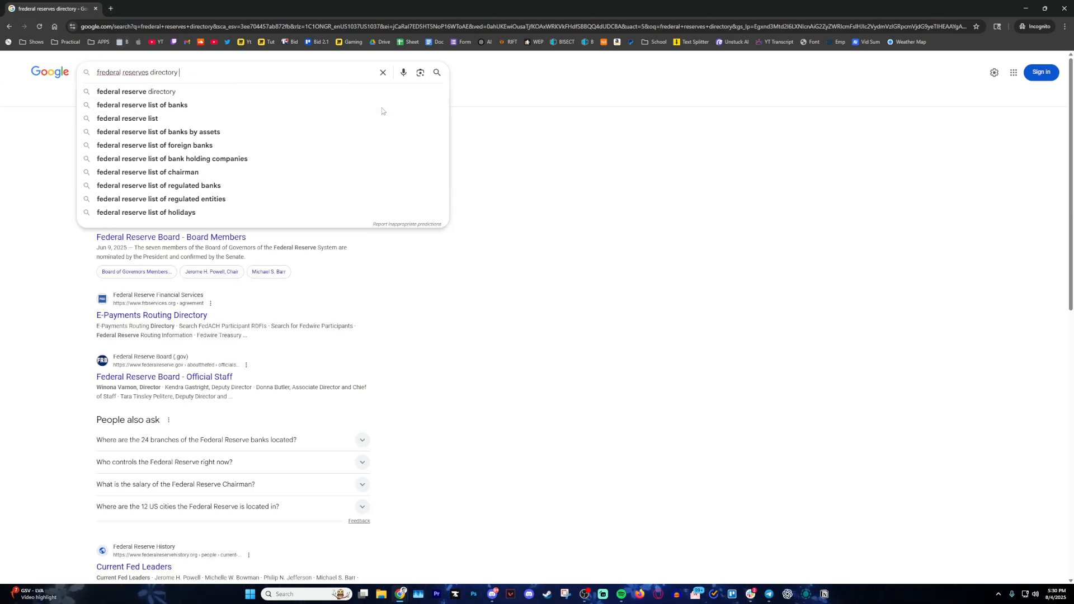
type("chase")
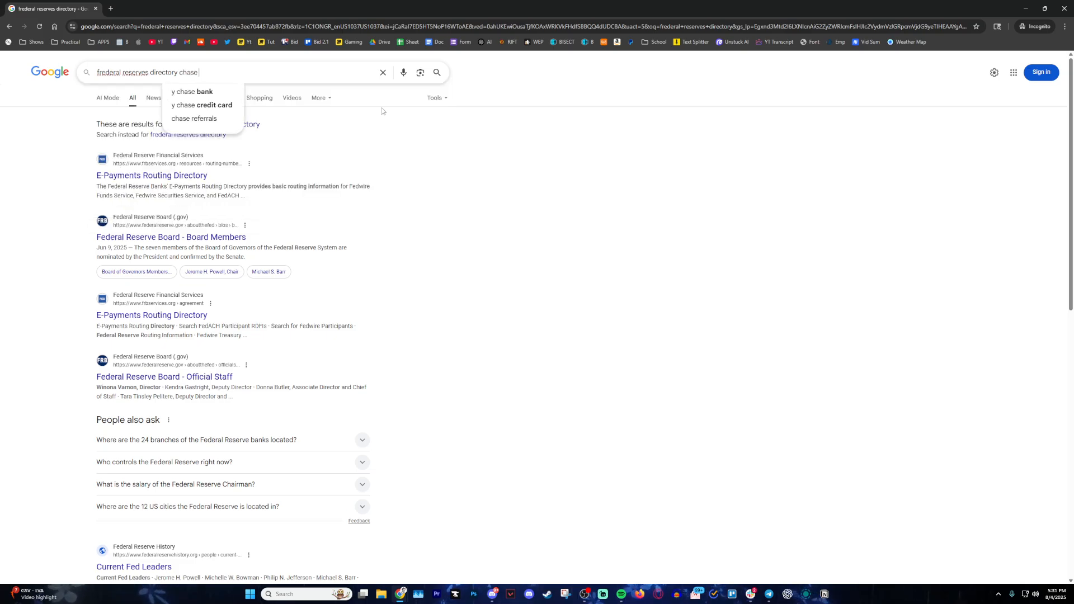
type("s rout")
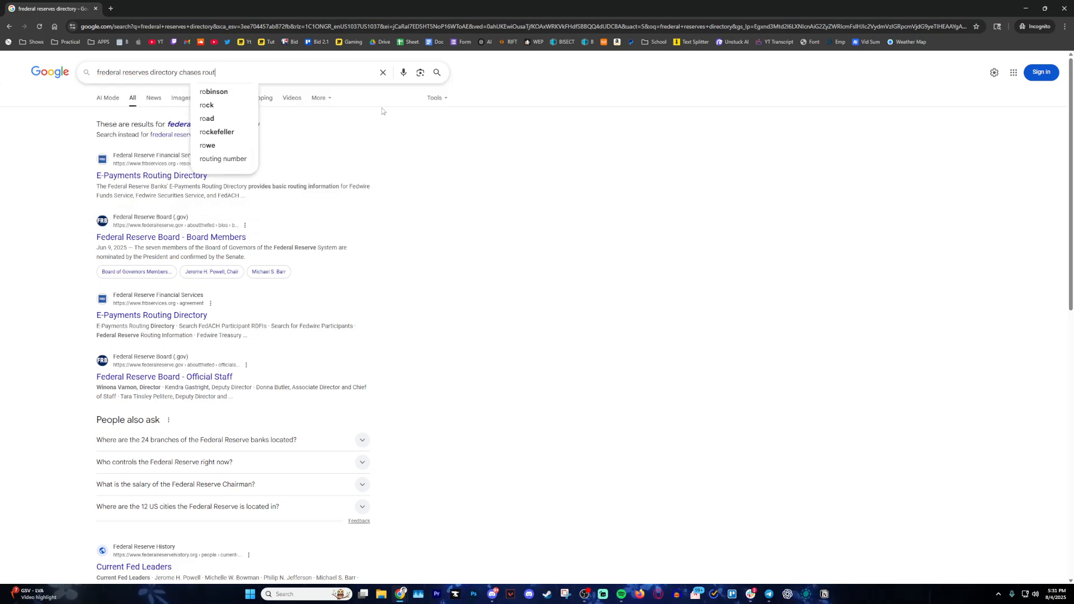
type("ing number ny")
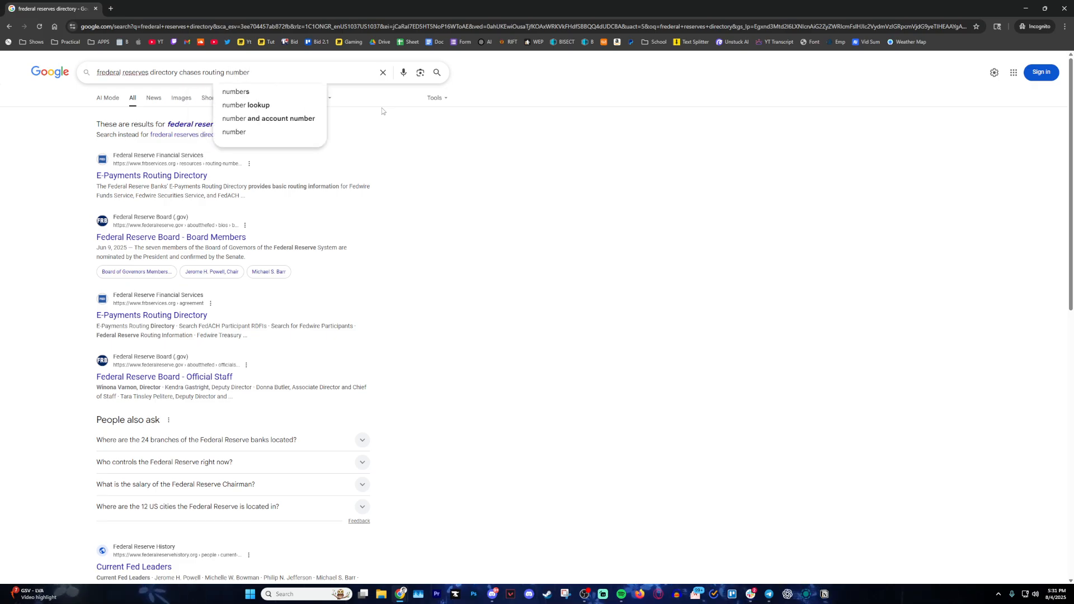
left_click_drag(259, 73, 182, 66)
key("ctrl+c")
left_click(186, 29)
key("ctrl+v")
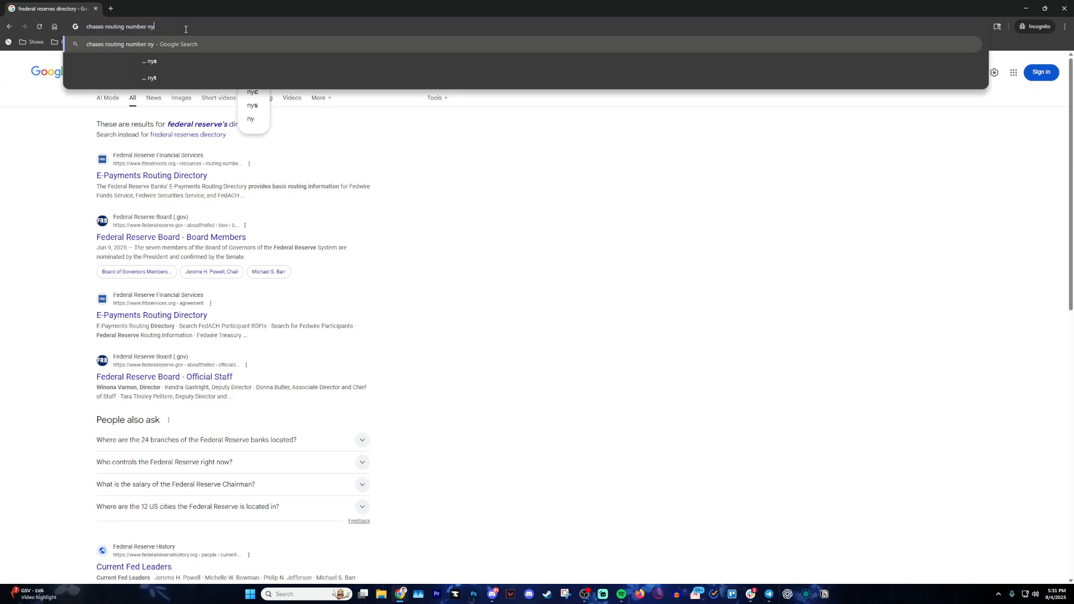
key("Return")
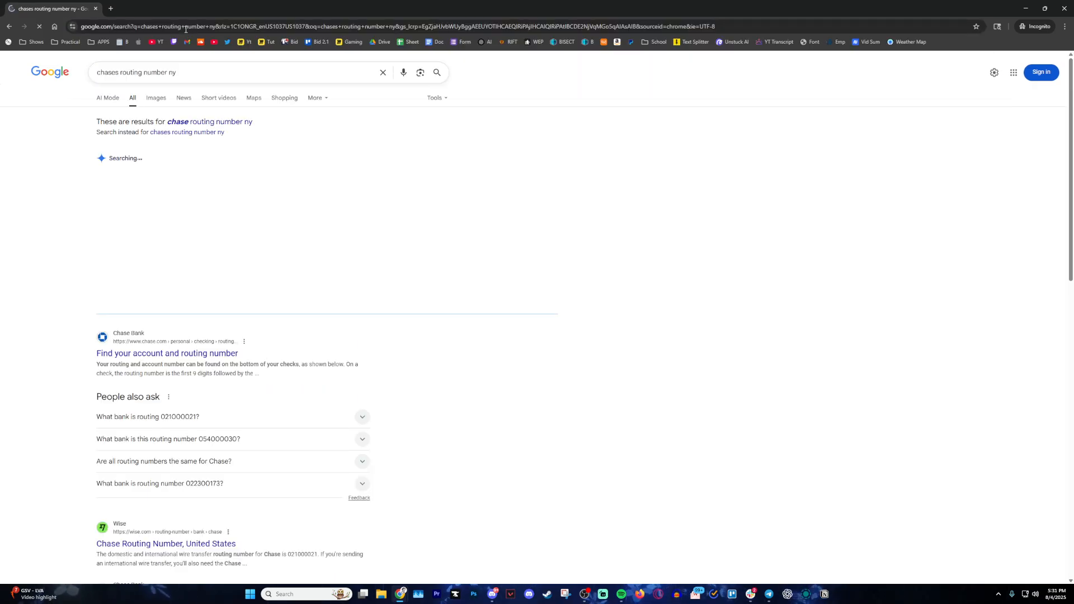
Expand the AI Overview and highlight Chase's routing number for downstate New York locations
left_click(222, 295)
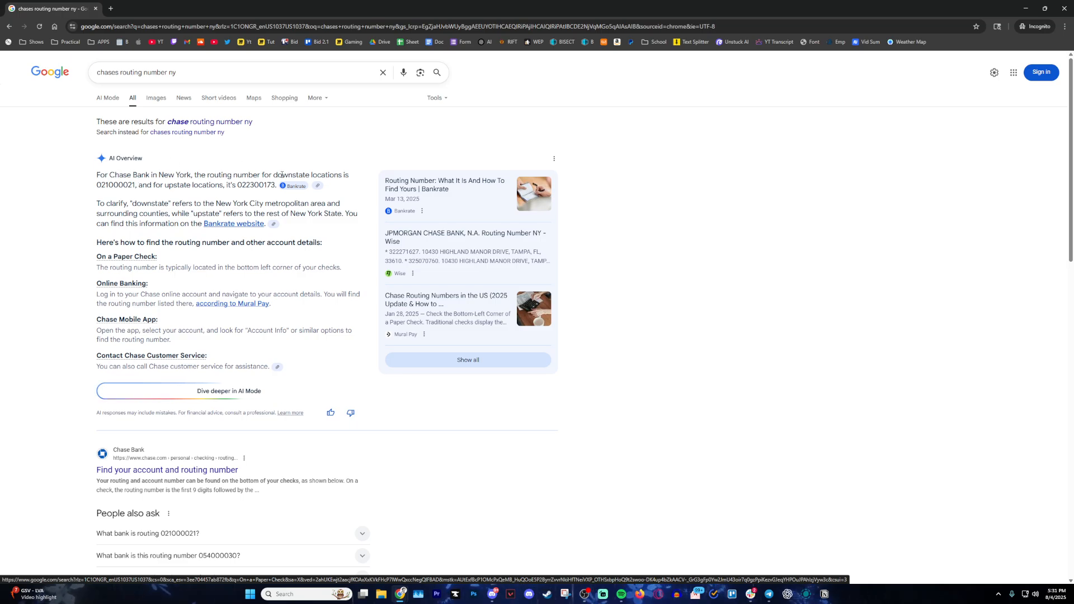
left_click_drag(96, 185, 136, 186)
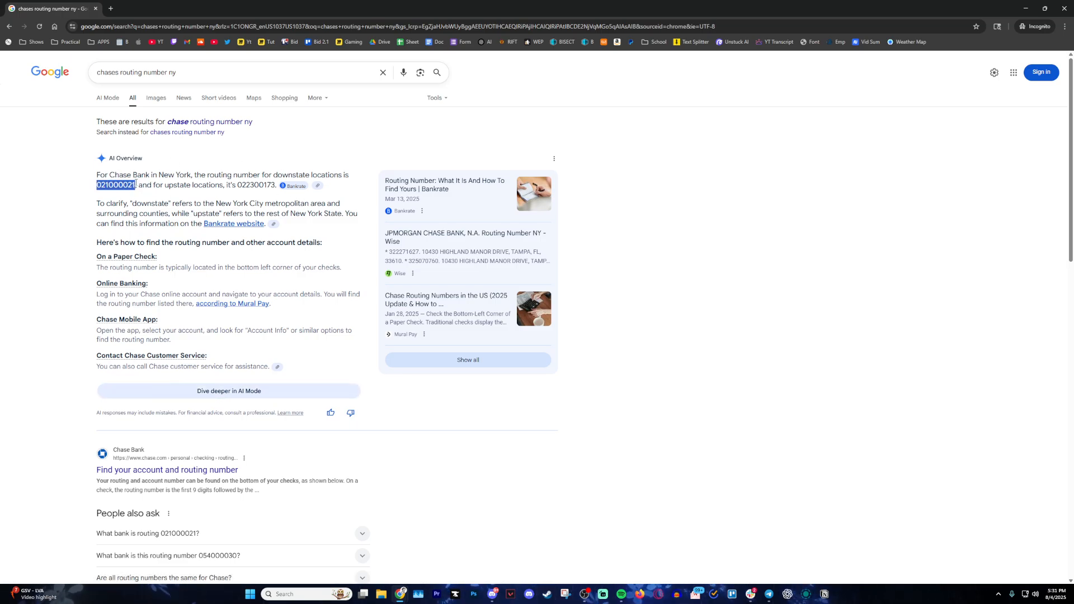
left_click(347, 142)
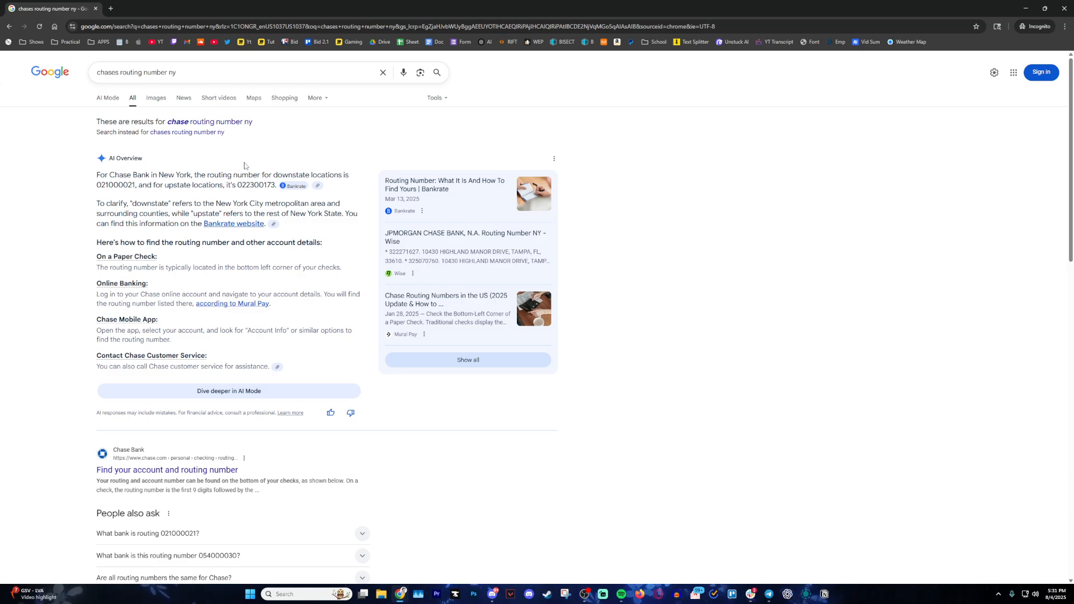
Switch back to the Chase window, open wire scheduling, and compare the international and domestic (U.S.) wire information
key("alt+Tab")
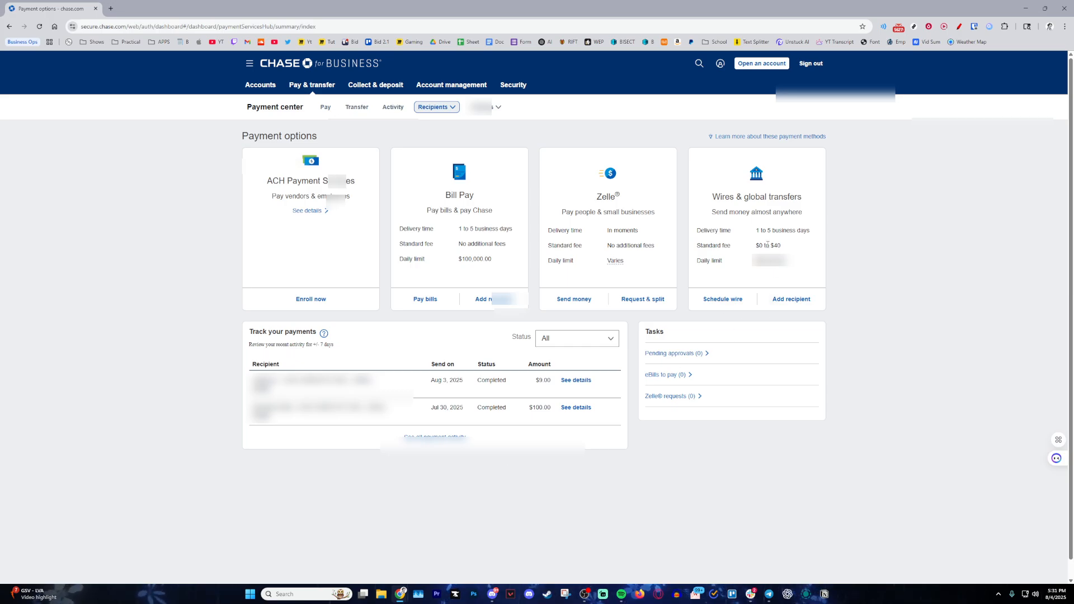
left_click(719, 301)
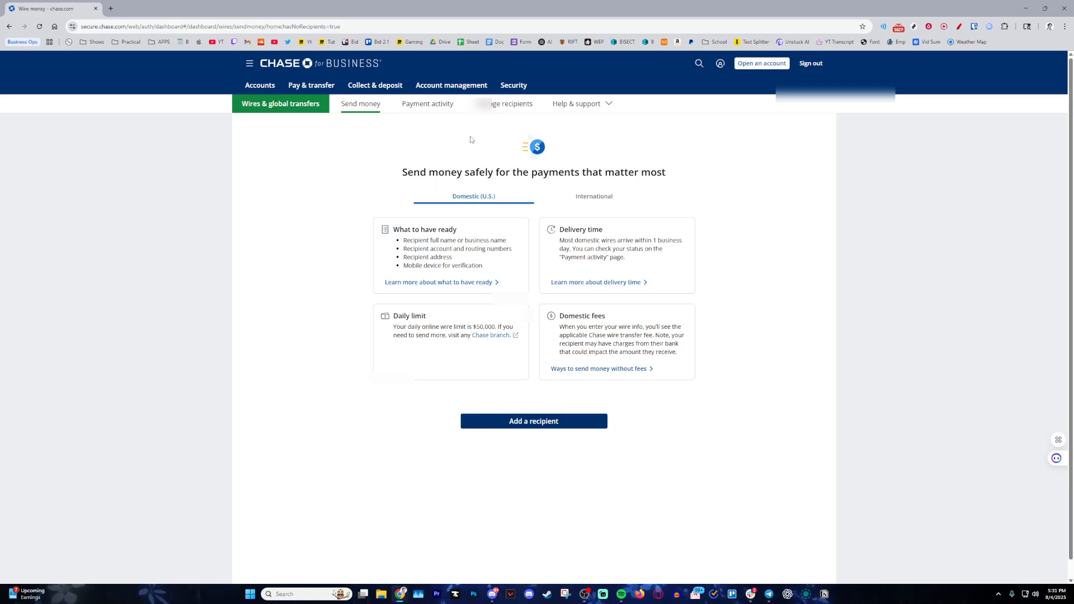
left_click(580, 202)
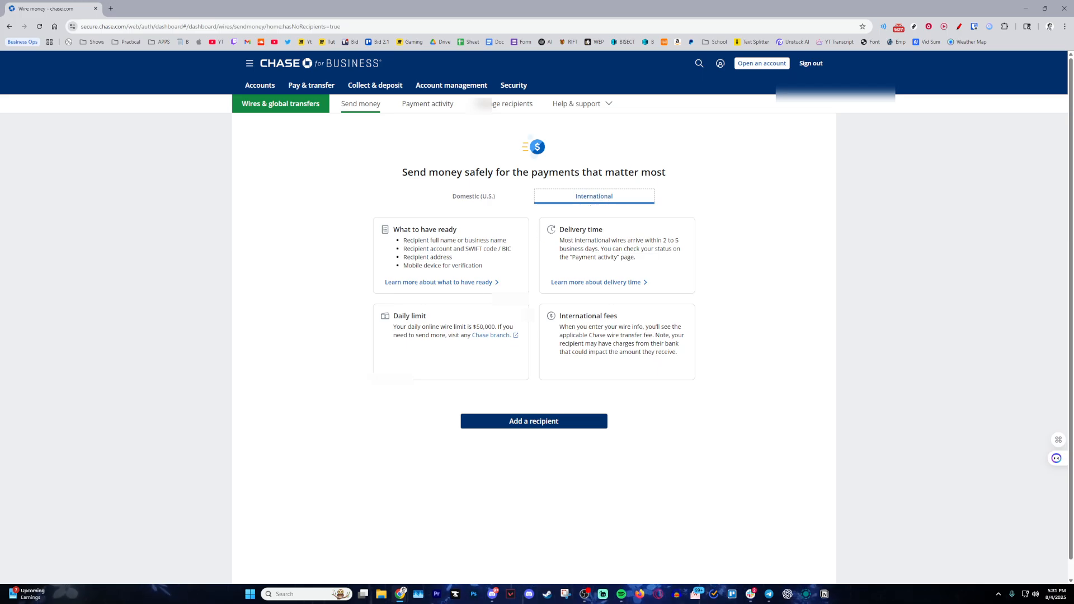
left_click(481, 200)
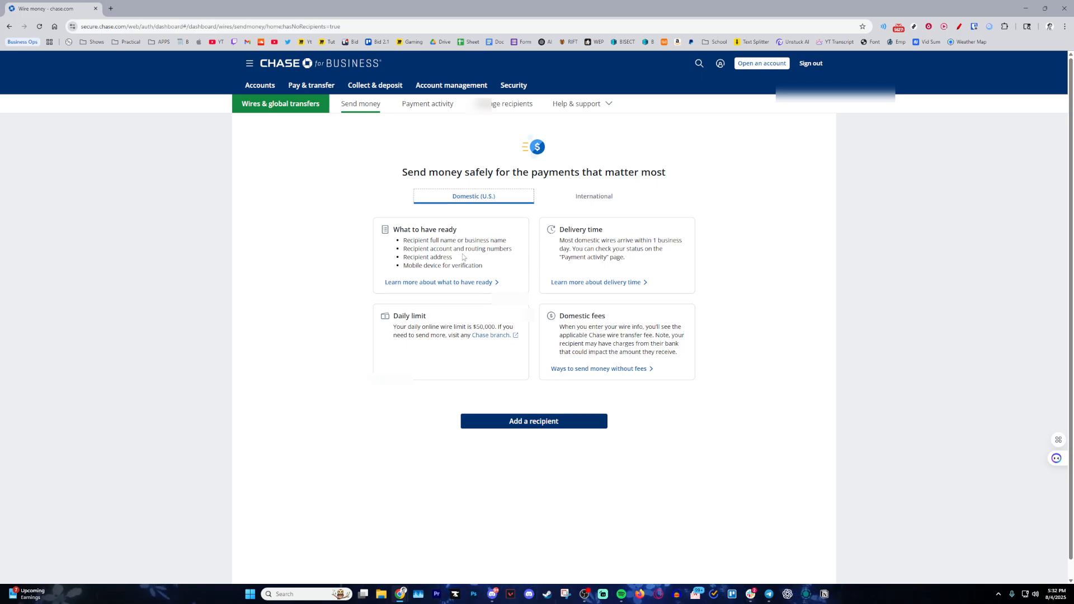
Highlight the recipient name requirement for domestic wires, and check the delivery time for international wires
mouse_move(392, 230)
left_mouse_down()
mouse_move(411, 231)
mouse_move(395, 232)
left_mouse_up()
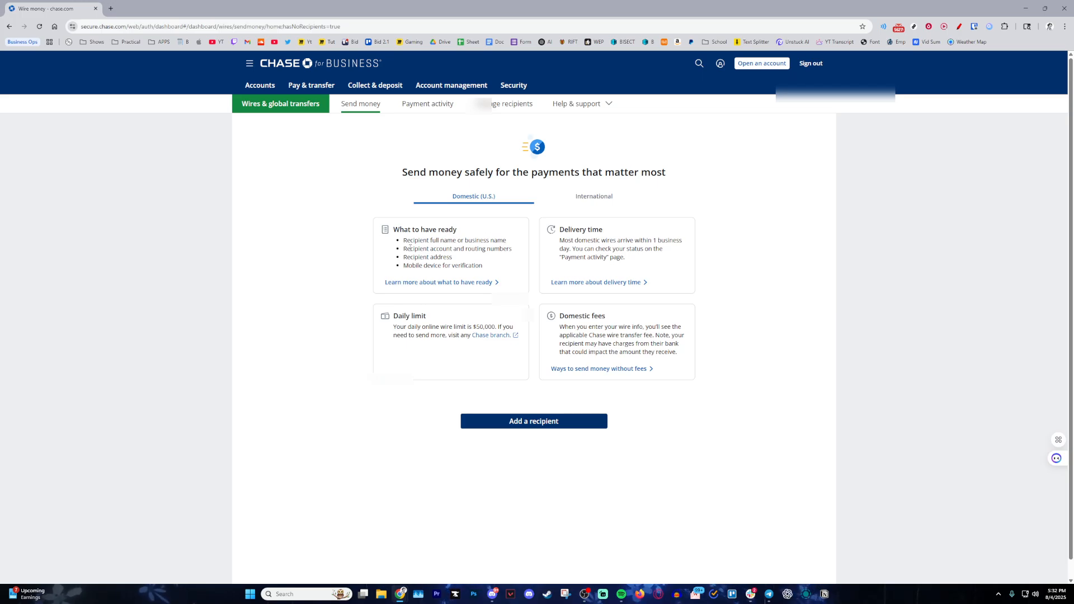
left_click_drag(403, 240, 509, 244)
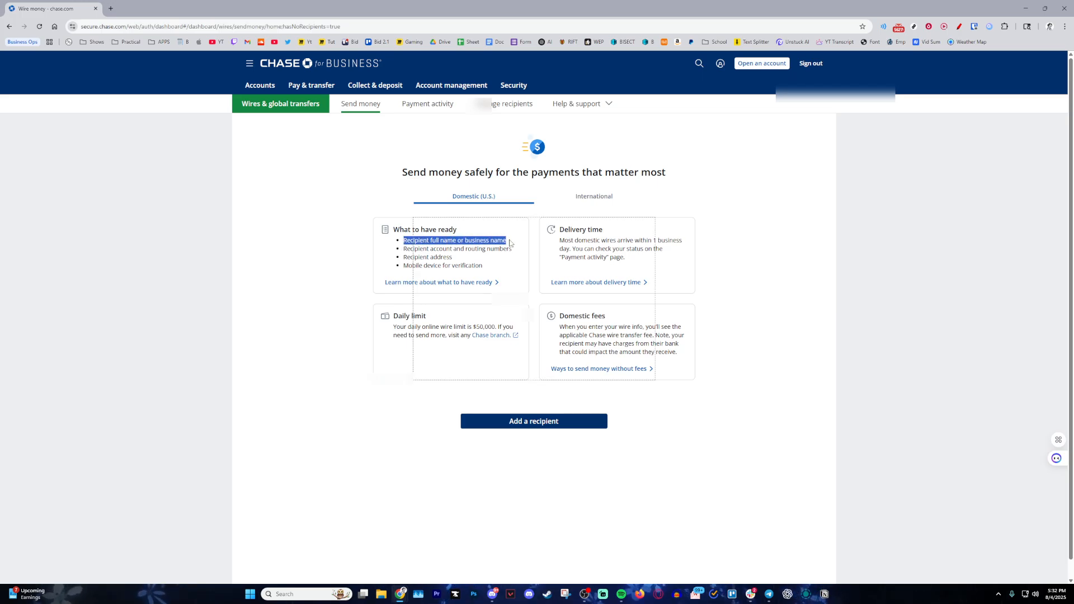
left_click(508, 235)
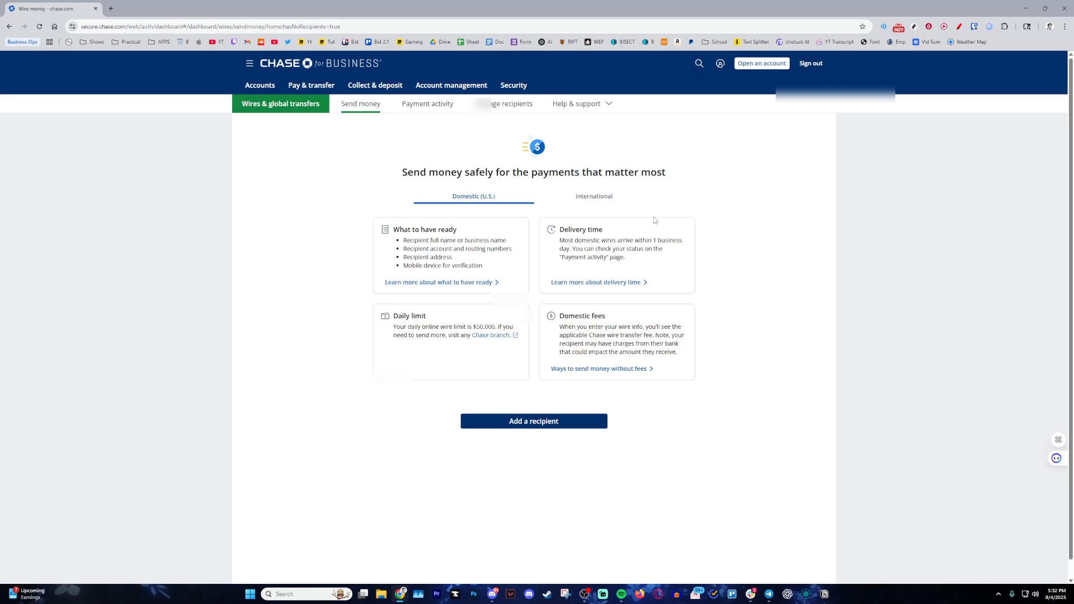
left_click(586, 194)
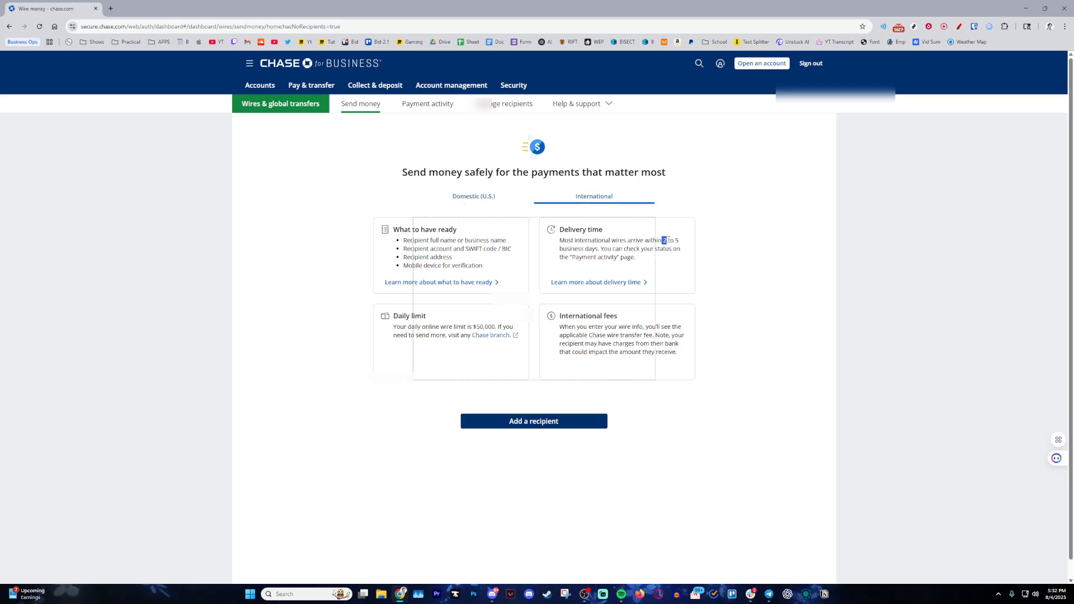
Highlight the delivery time for international wires, and compare the domestic (U.S.) wire information with the international information
left_click_drag(663, 241, 677, 242)
left_click(512, 194)
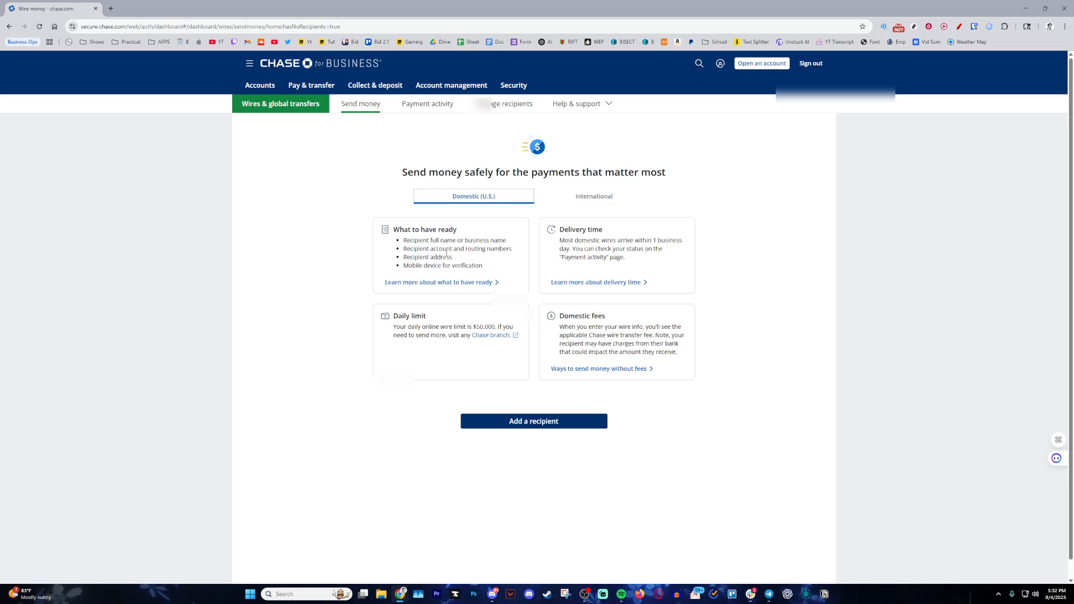
left_click(732, 219)
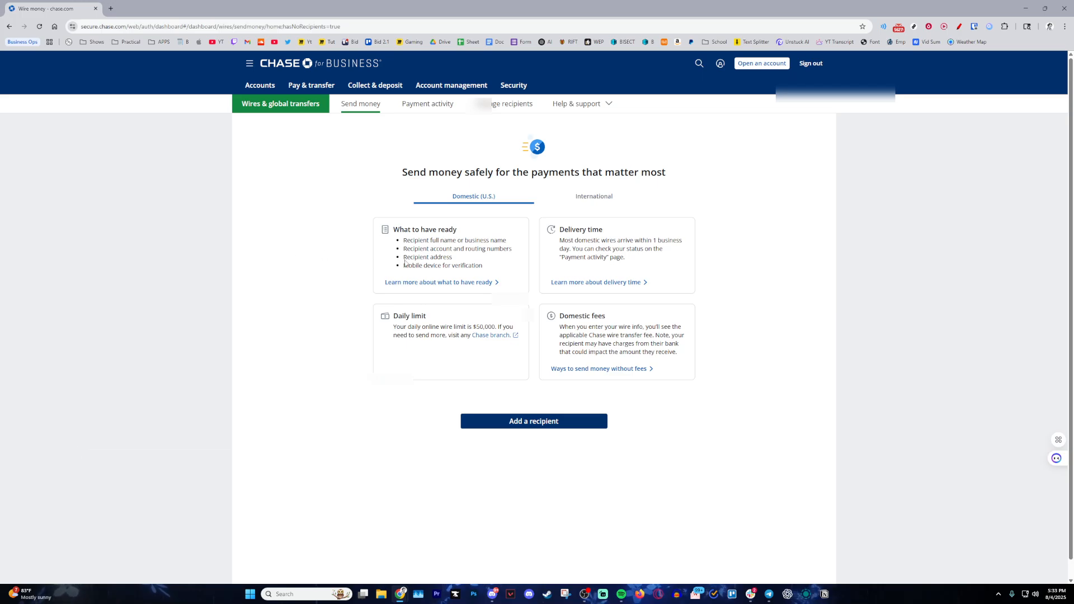
left_click(581, 194)
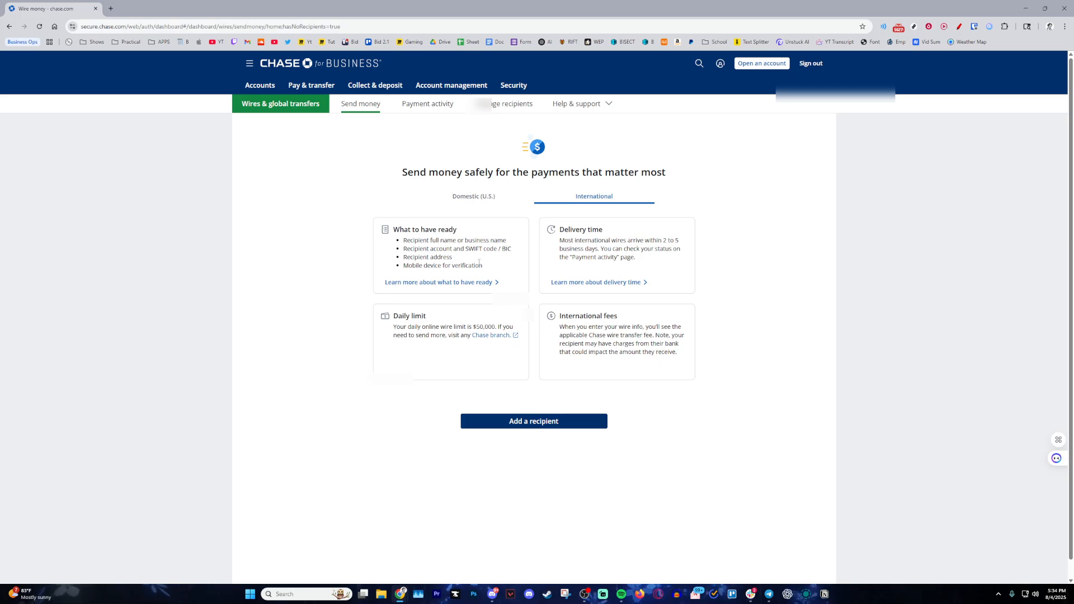
With the red annotation pen, sketch a 6, a check mark and an underlined box beside the page, and circle "Add a recipient"
left_click(959, 26)
mouse_move(783, 191)
left_mouse_down()
mouse_move(782, 214)
mouse_move(789, 192)
mouse_move(771, 189)
left_mouse_up()
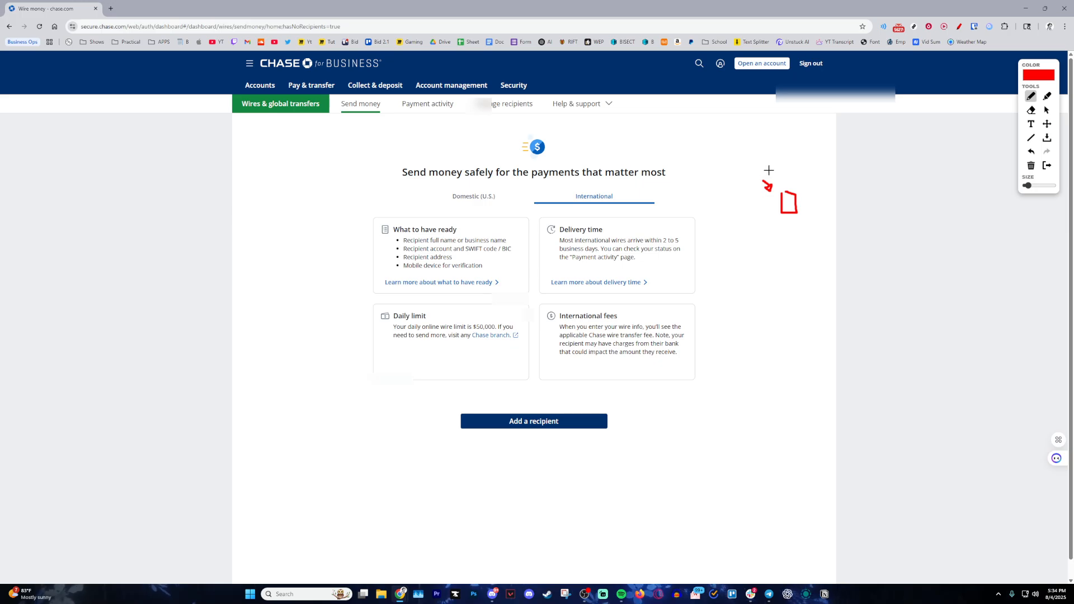
left_click_drag(770, 157, 816, 146)
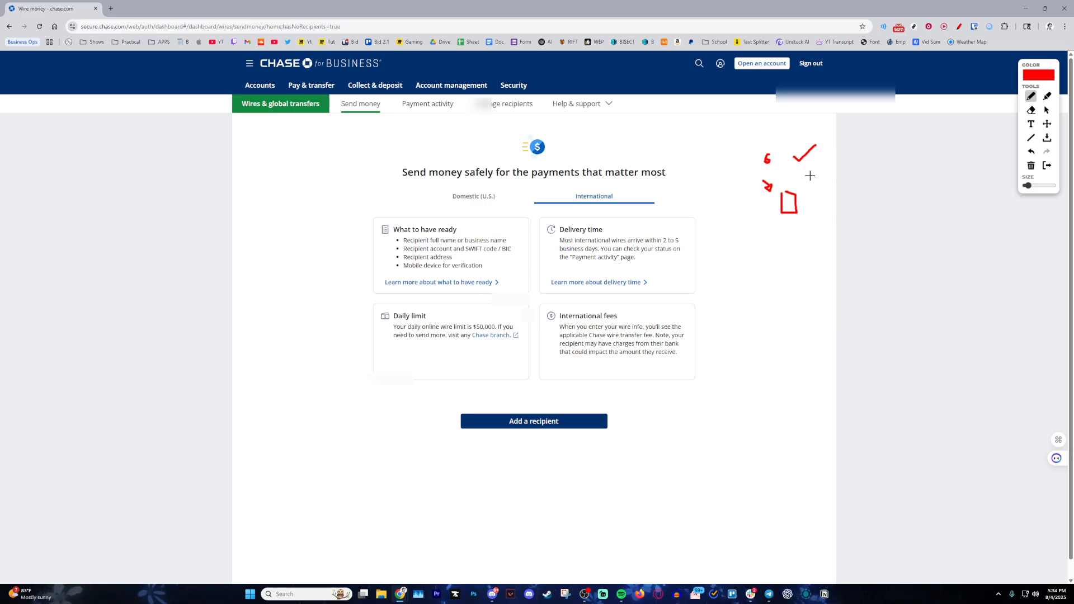
left_click_drag(743, 223, 805, 220)
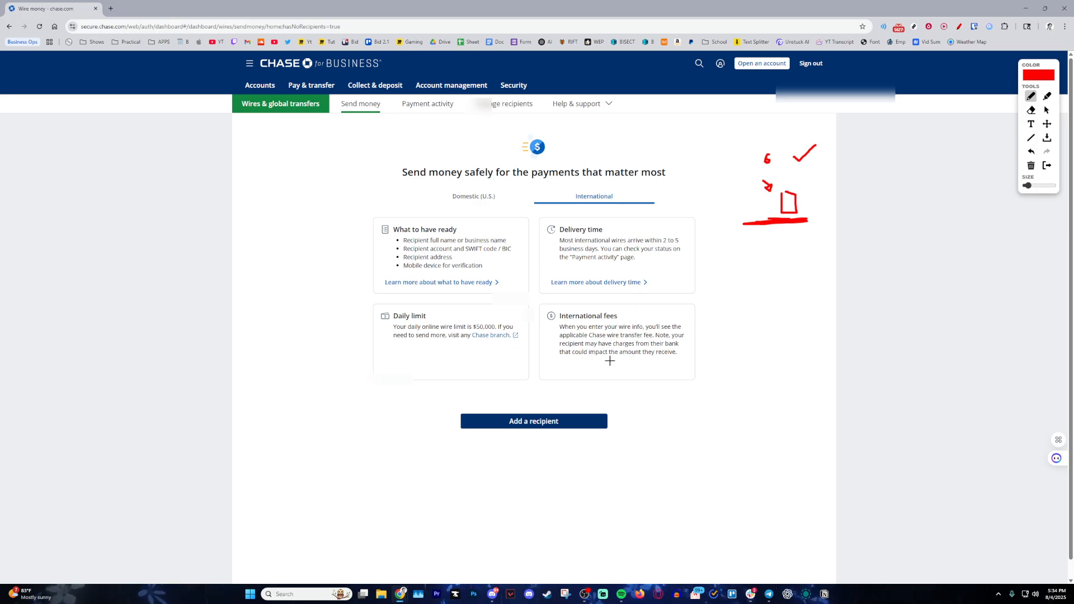
mouse_move(602, 391)
left_mouse_down()
mouse_move(578, 413)
mouse_move(498, 411)
left_mouse_up()
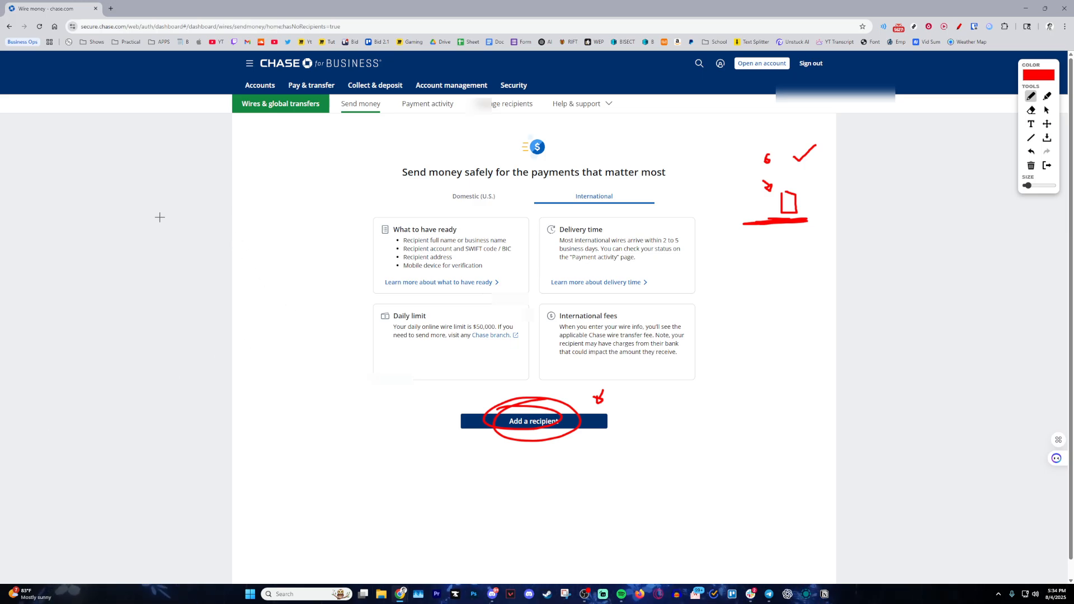
Handwrite the wire cutoff times in red: "4 pm" above Domestic (U.S.) and "3:30 pm" above International
left_click_drag(435, 187, 507, 188)
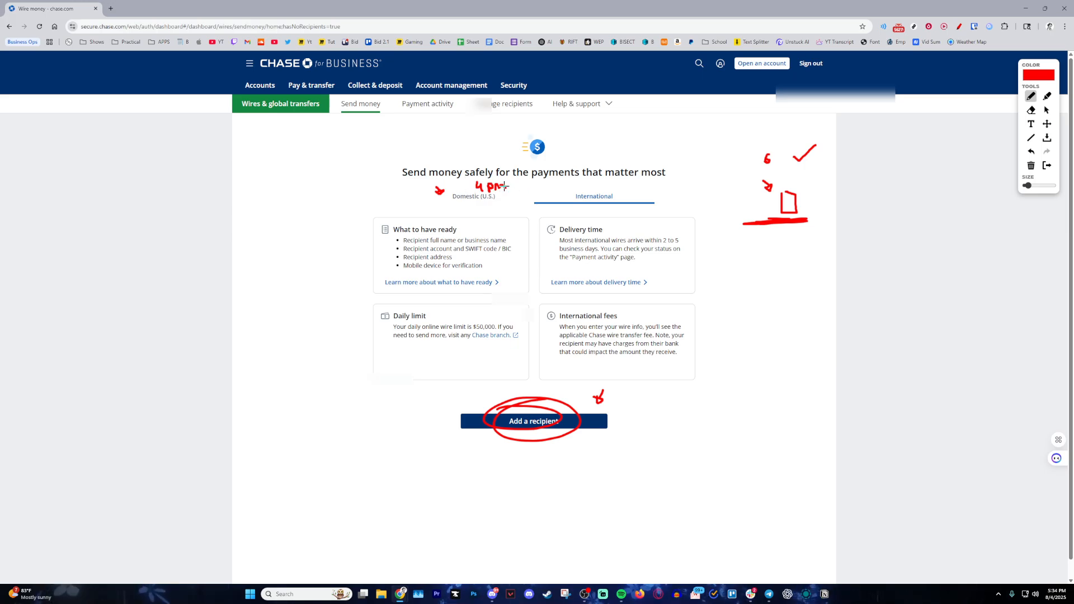
left_click_drag(593, 181, 648, 182)
left_click(608, 179)
left_click(607, 186)
left_click_drag(651, 183, 663, 178)
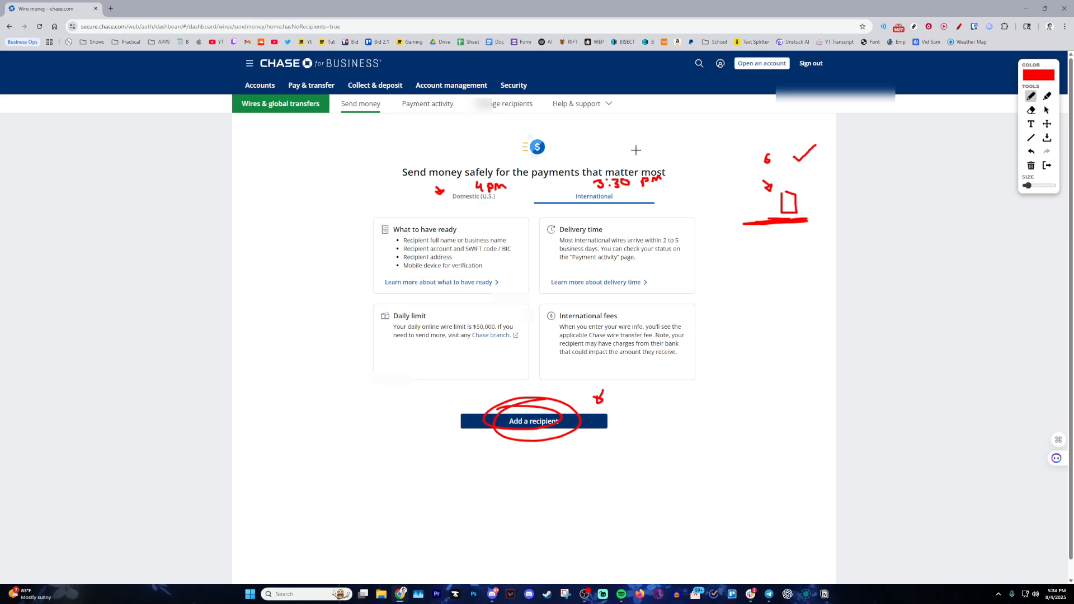
Write "EST" with an arrow to the cutoff time and an underlined "Pending", and clear all annotations
mouse_move(631, 146)
left_mouse_down()
mouse_move(644, 154)
mouse_move(661, 141)
left_mouse_up()
mouse_move(655, 142)
left_mouse_down()
mouse_move(655, 155)
mouse_move(674, 151)
mouse_move(669, 158)
left_mouse_up()
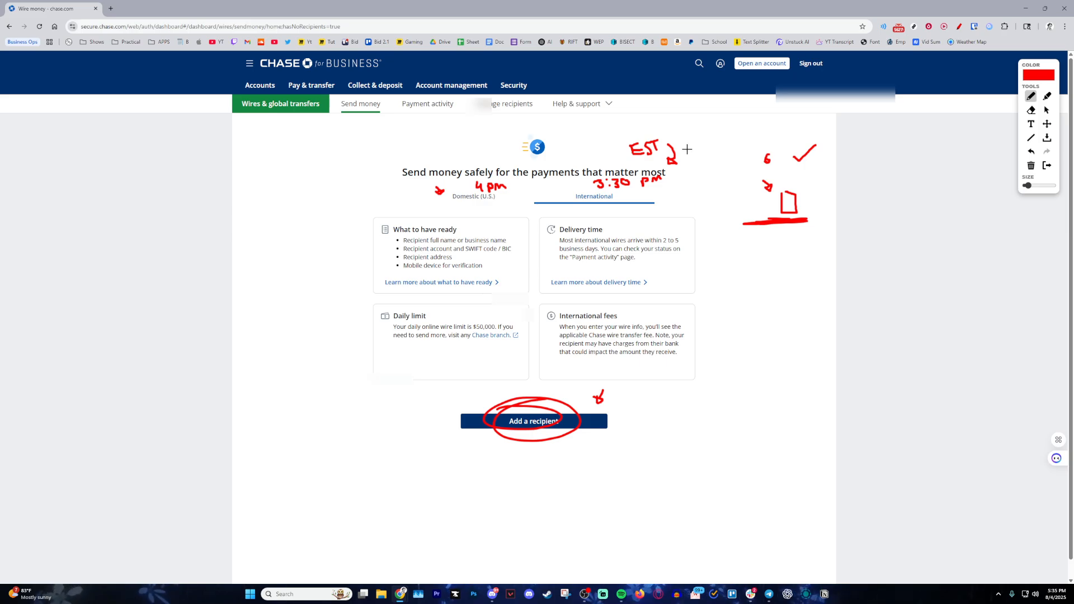
mouse_move(689, 118)
left_mouse_down()
mouse_move(689, 133)
mouse_move(748, 124)
mouse_move(753, 137)
left_mouse_up()
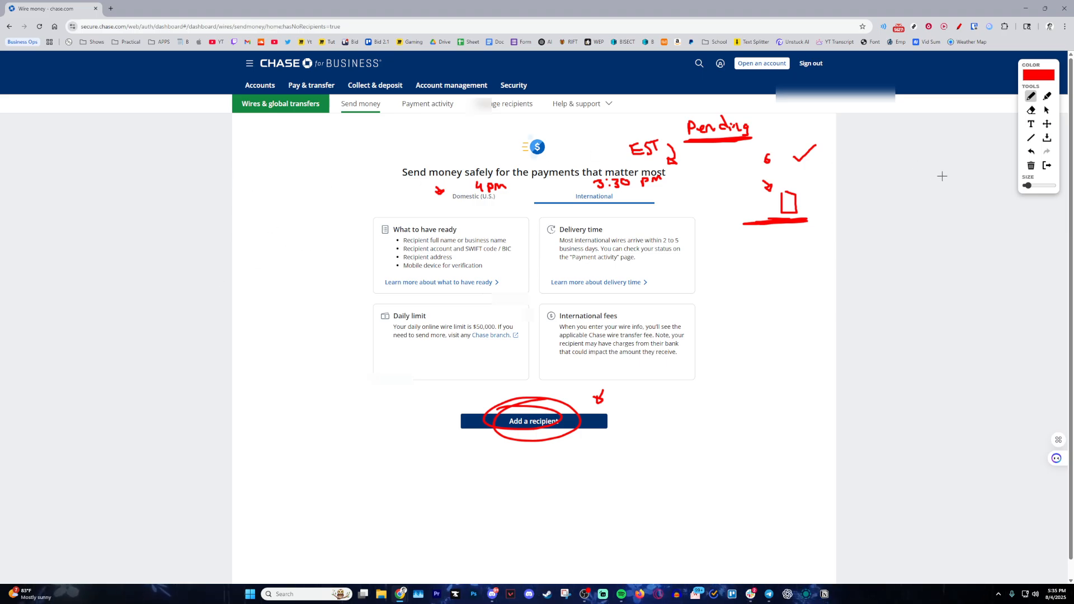
left_click(1031, 166)
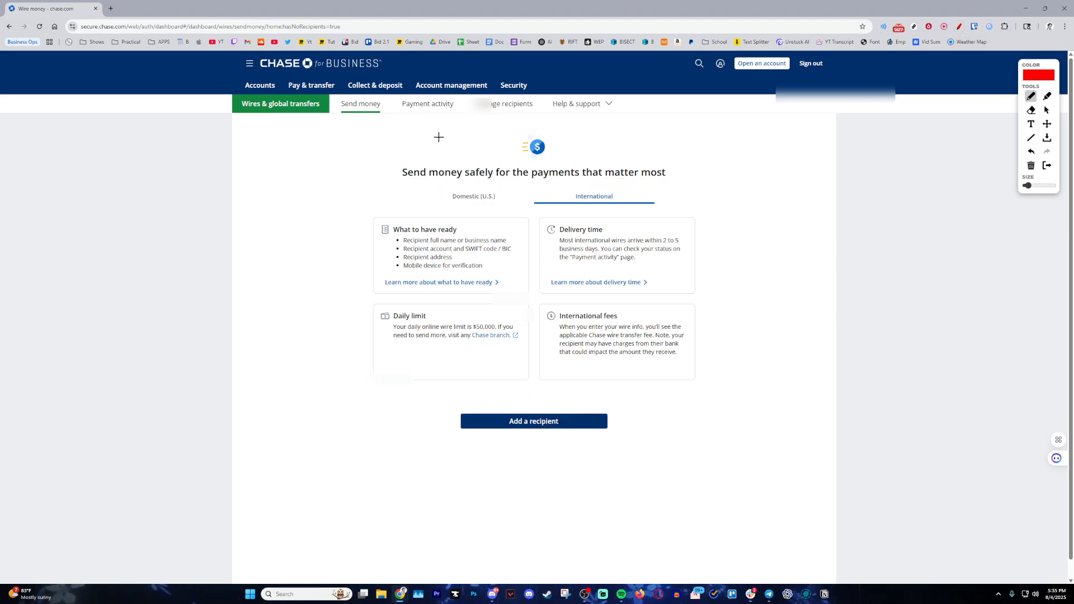
Handwrite the fee amounts 25 beside Domestic (U.S.), 35 in the page margin and 40-50 beside International
left_click_drag(434, 185, 447, 188)
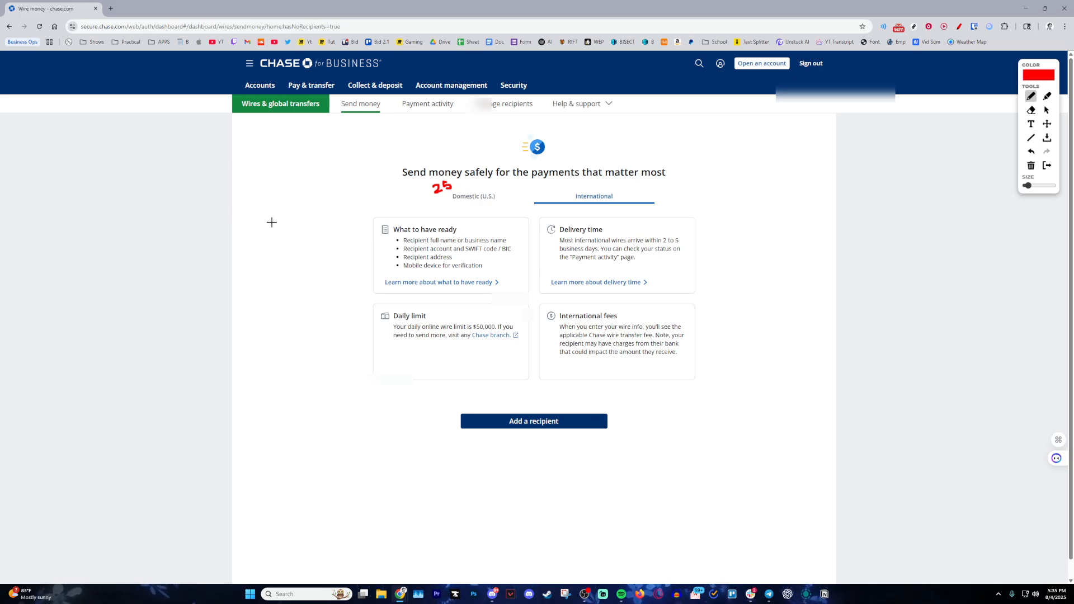
mouse_move(279, 217)
left_mouse_down()
mouse_move(288, 219)
mouse_move(280, 230)
mouse_move(300, 229)
left_mouse_up()
mouse_move(672, 183)
left_mouse_down()
mouse_move(707, 191)
mouse_move(722, 149)
left_mouse_up()
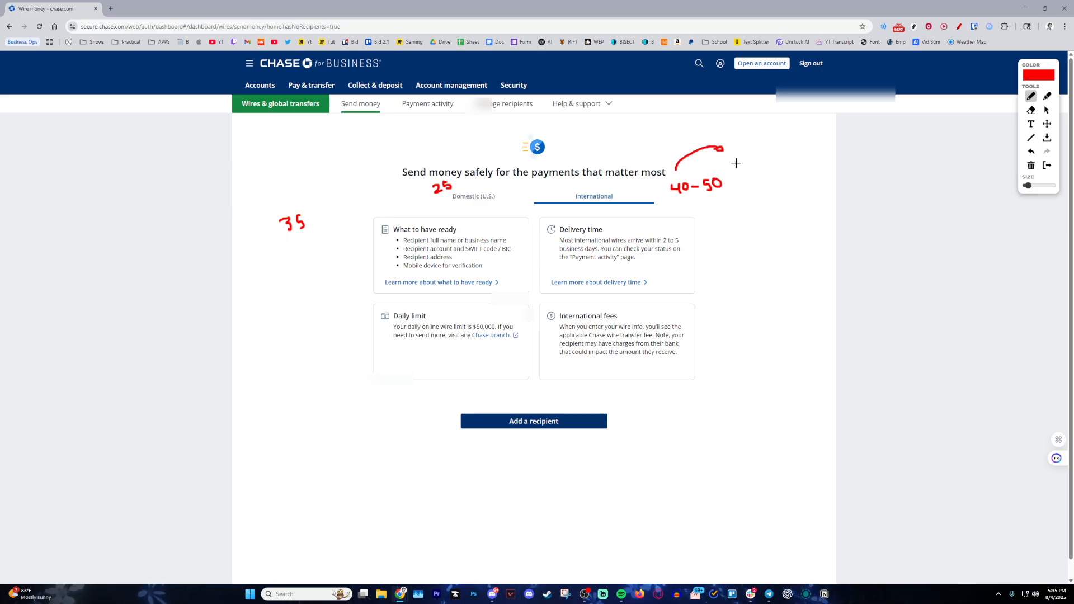
left_click(681, 198)
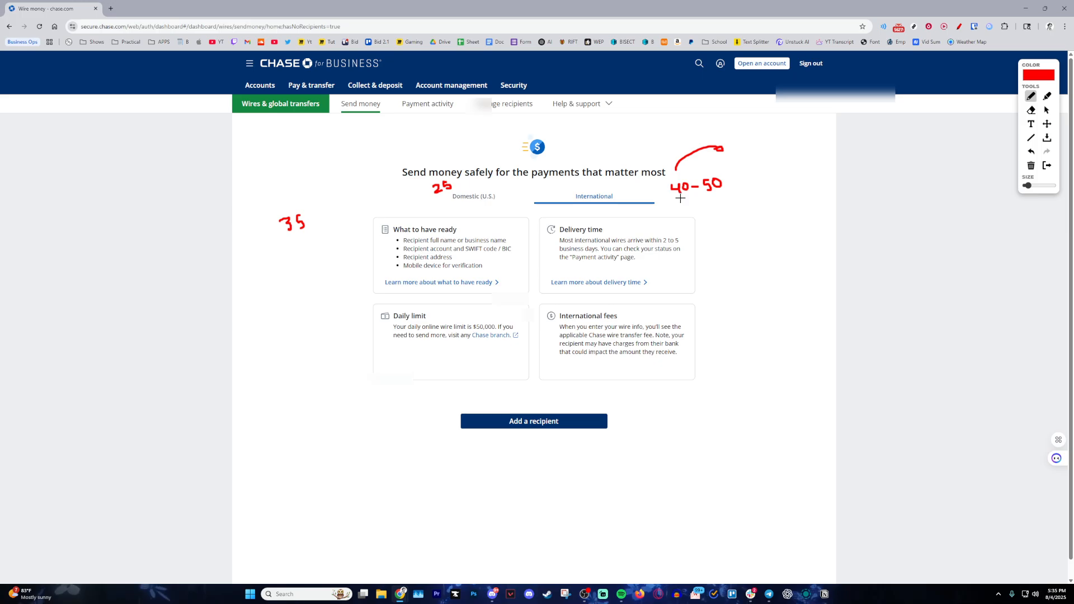
left_click(720, 196)
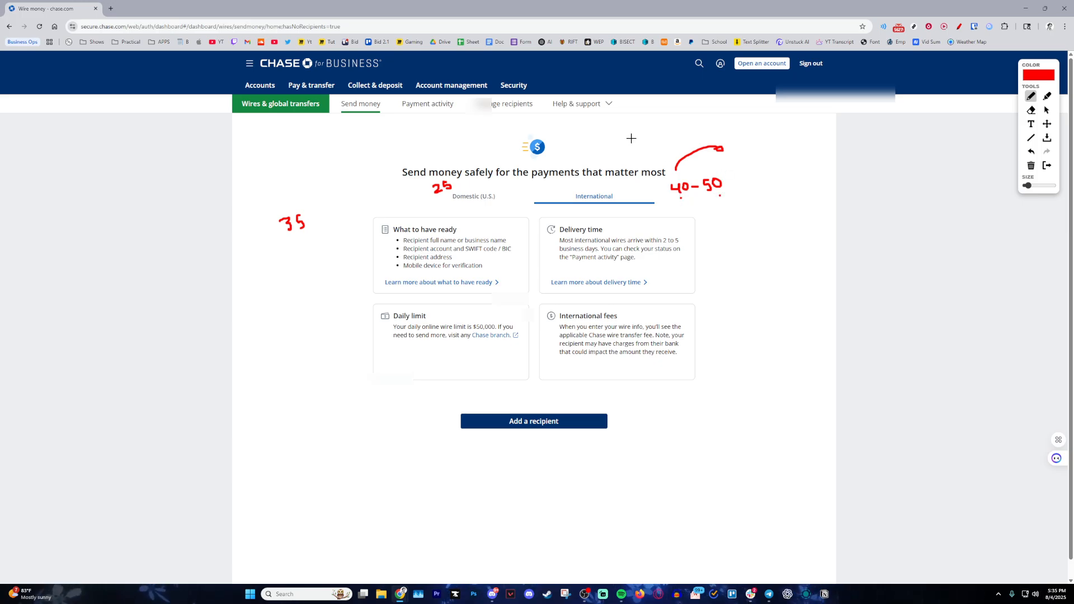
Draw a downward arrow above International and write 15 next to it
left_click_drag(584, 138, 585, 151)
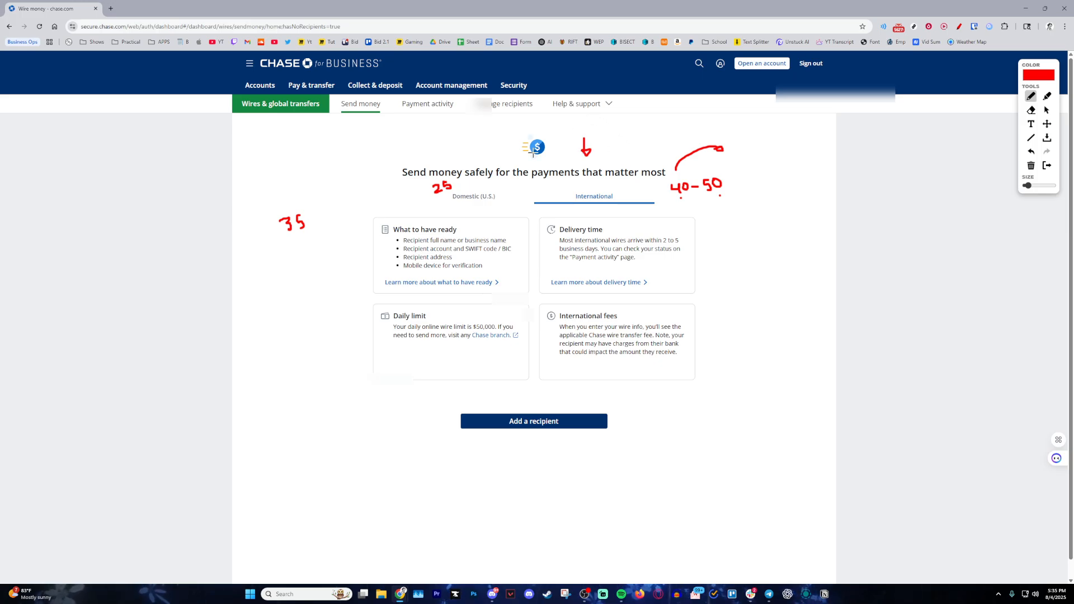
left_click_drag(611, 138, 612, 149)
left_click_drag(618, 138, 616, 149)
left_click_drag(618, 137, 622, 137)
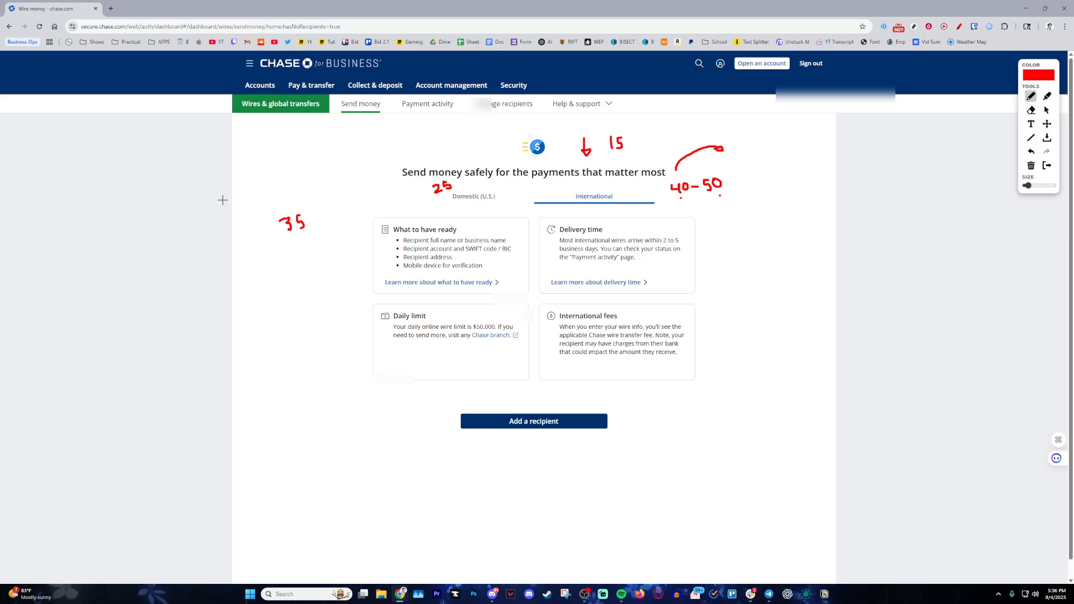
Mark the handwritten 35 with an arrow and a bracket, and clear all annotations
left_click_drag(231, 205, 246, 210)
left_click_drag(269, 176, 260, 219)
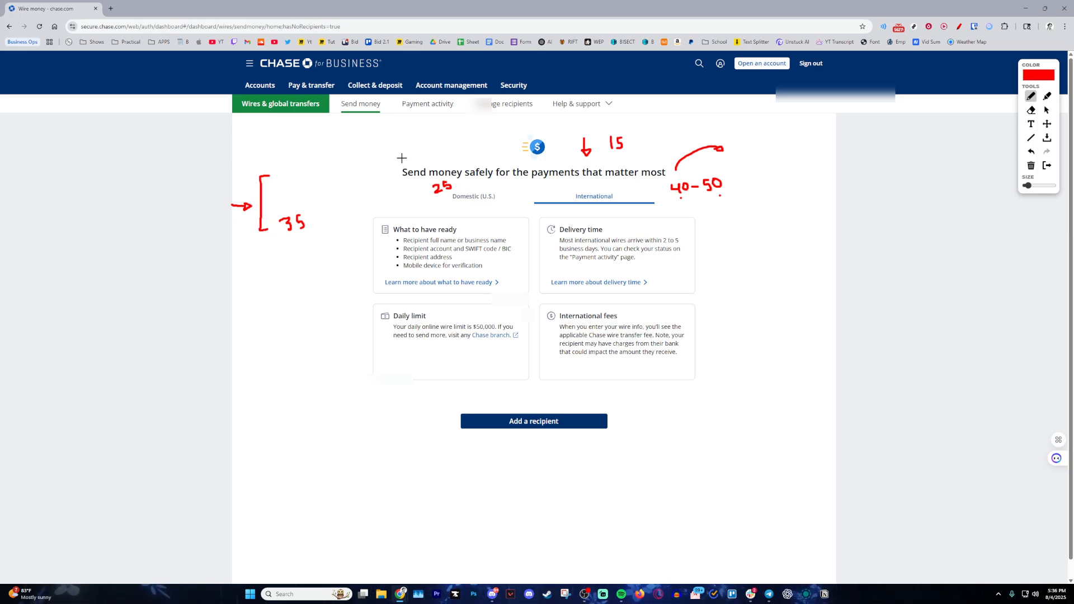
left_click(1031, 166)
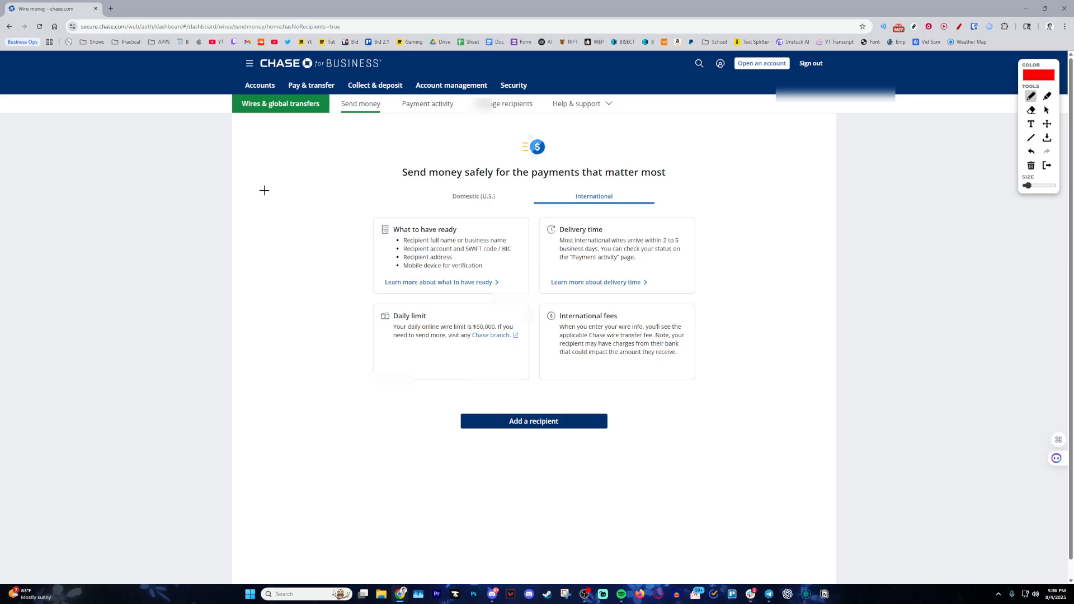
Write "Processed" in red beside the heading with a downward arrow, and erase the annotations
mouse_move(275, 208)
left_mouse_down()
mouse_move(353, 178)
mouse_move(348, 190)
left_mouse_up()
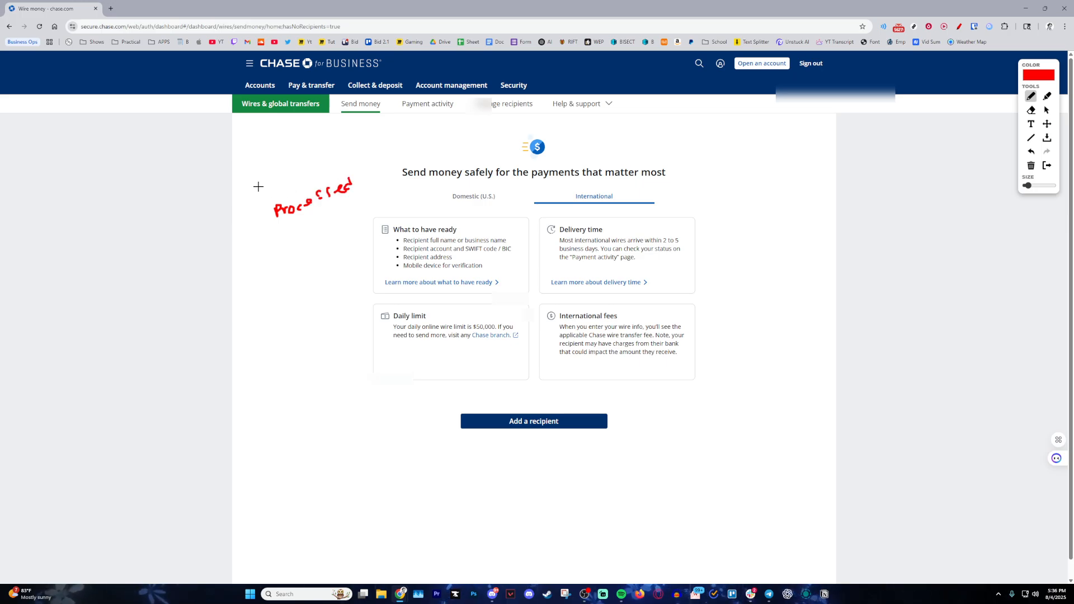
left_click_drag(355, 144, 361, 162)
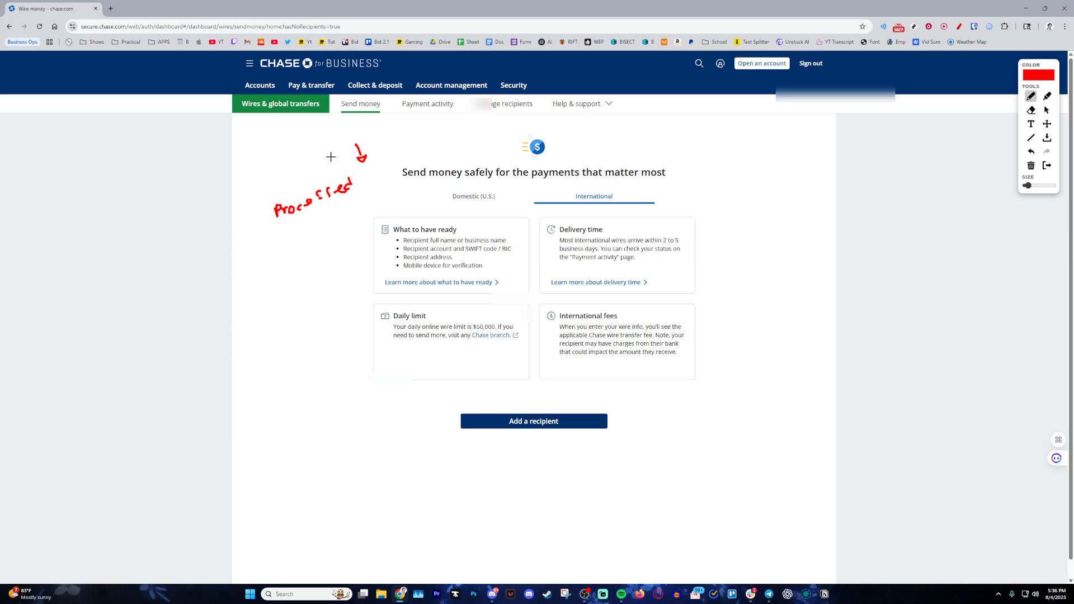
left_click(1031, 166)
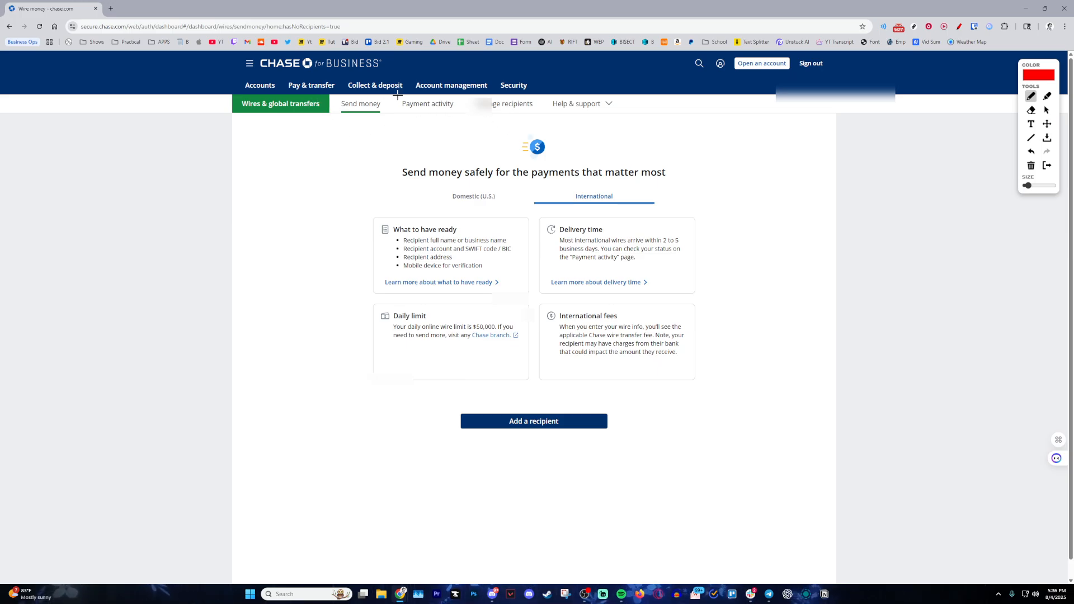
Point a red arrow at Payment activity, and check its repeating wires and all wire activity
left_click_drag(415, 138, 418, 120)
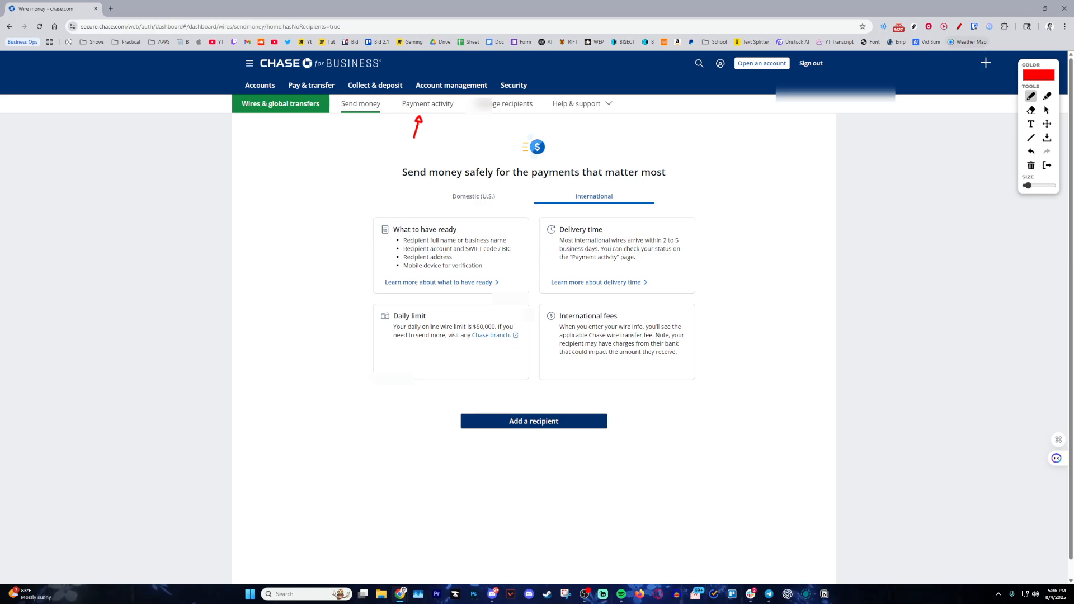
left_click(959, 26)
left_click(427, 104)
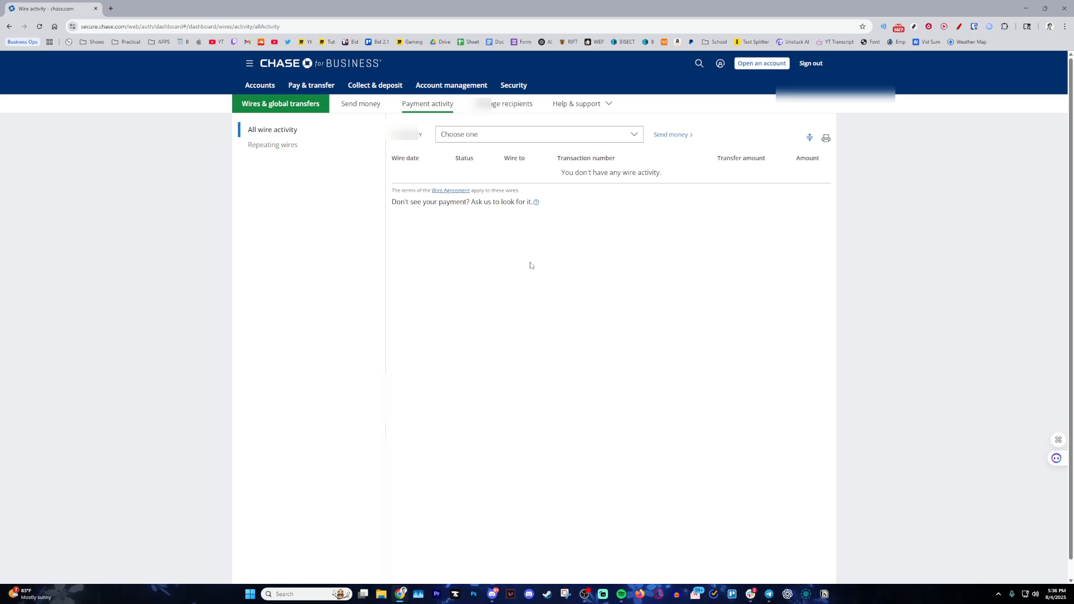
left_click(291, 147)
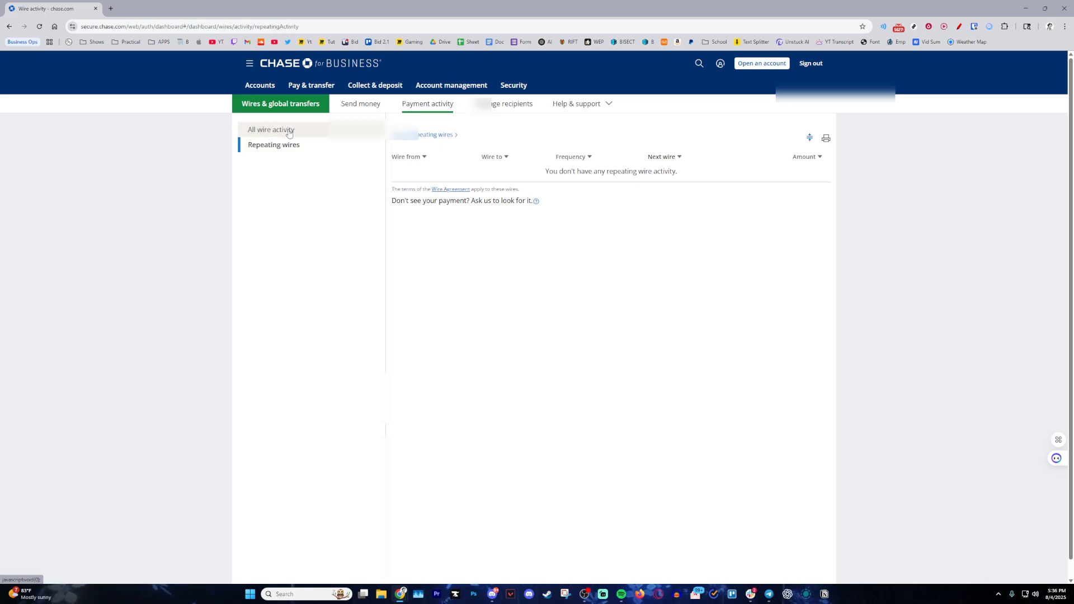
left_click(289, 132)
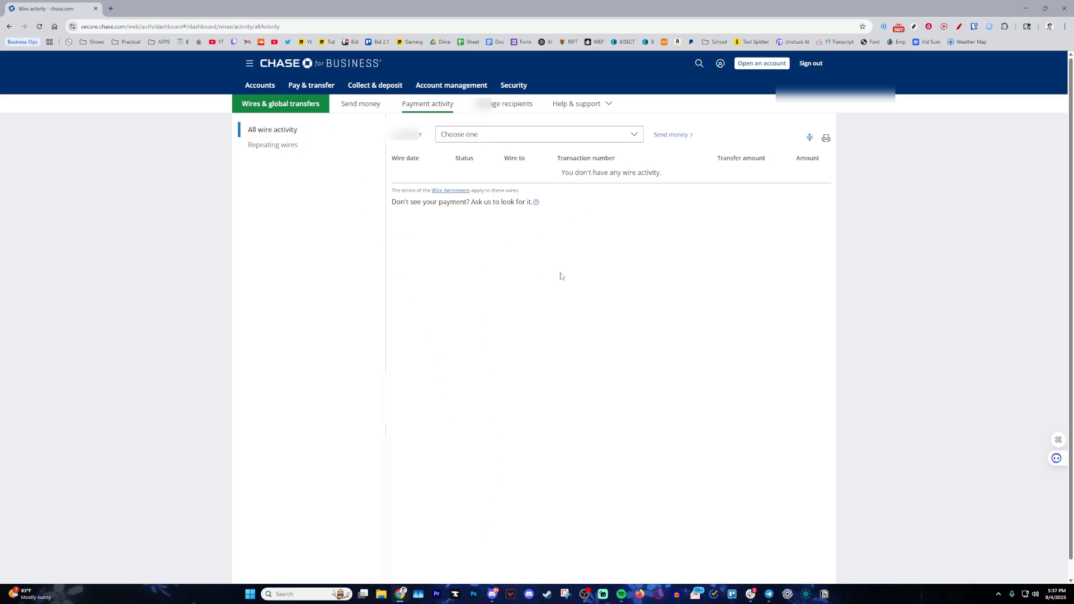
right_click(525, 249)
key("Escape")
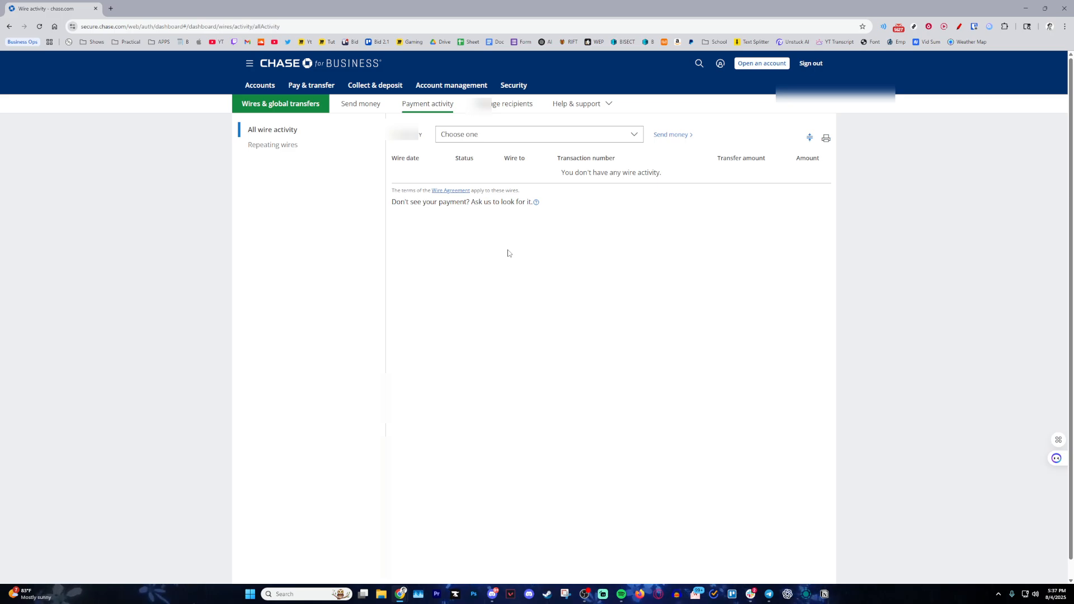
right_click(397, 236)
left_click(363, 226)
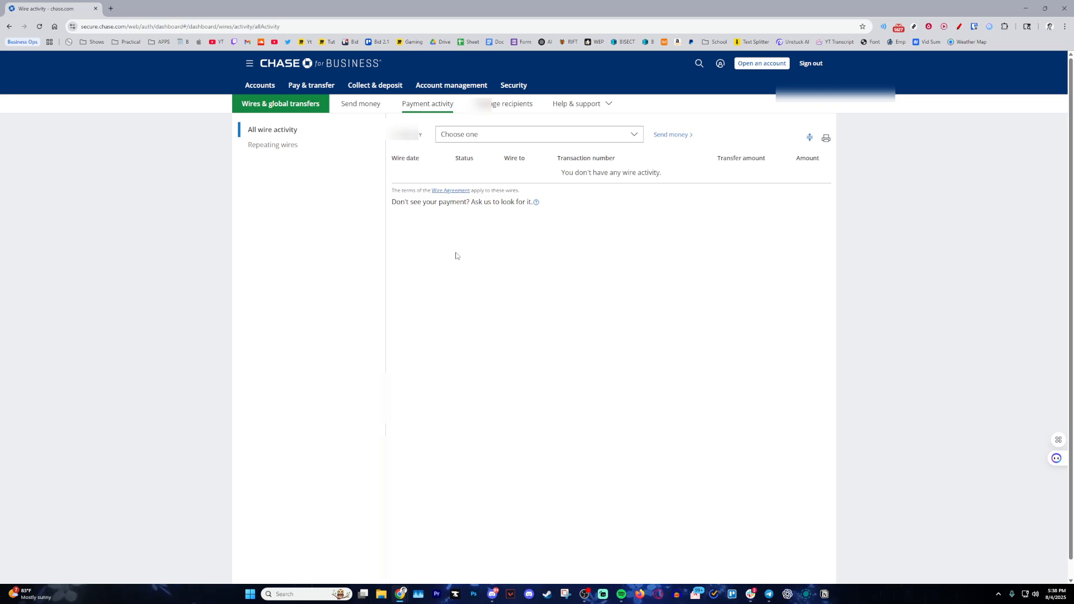
Return to the Send money page and look over the domestic (U.S.) wire information
left_click(352, 108)
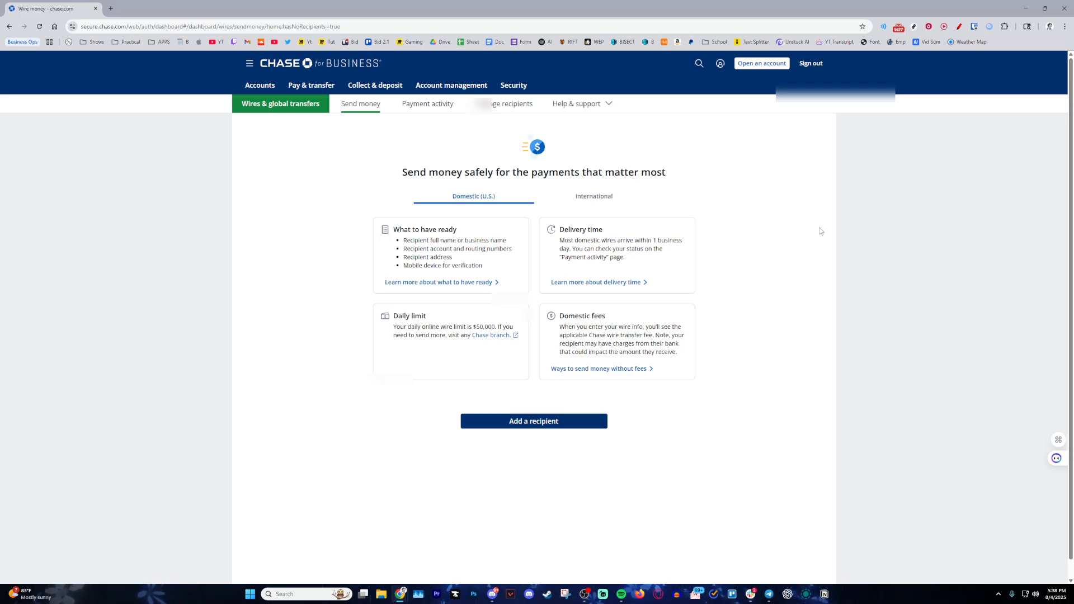
scroll(822, 229, "down", 1)
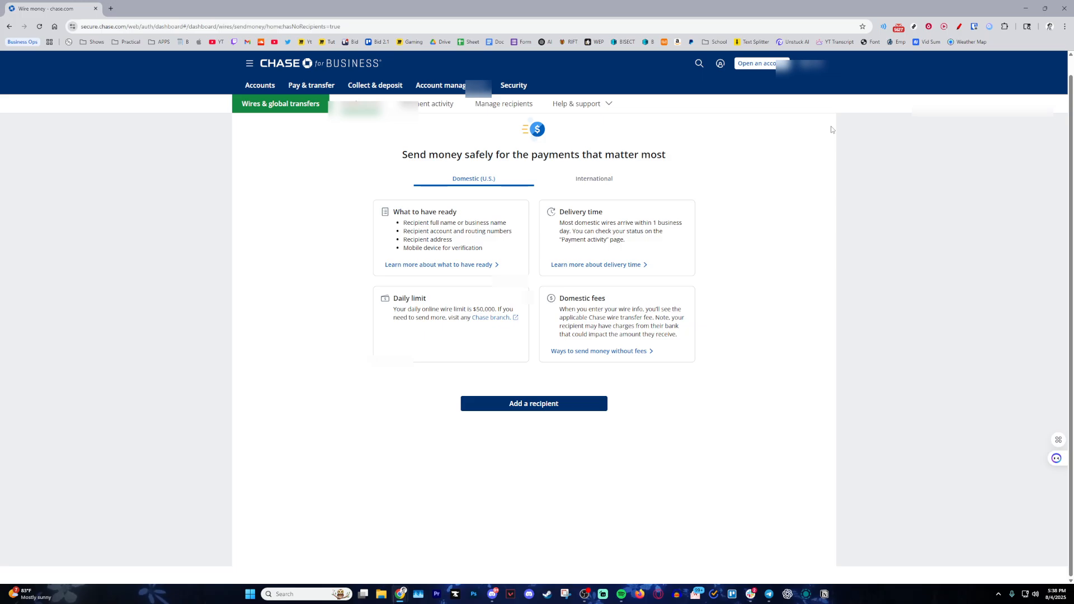
scroll(831, 181, "up", 1)
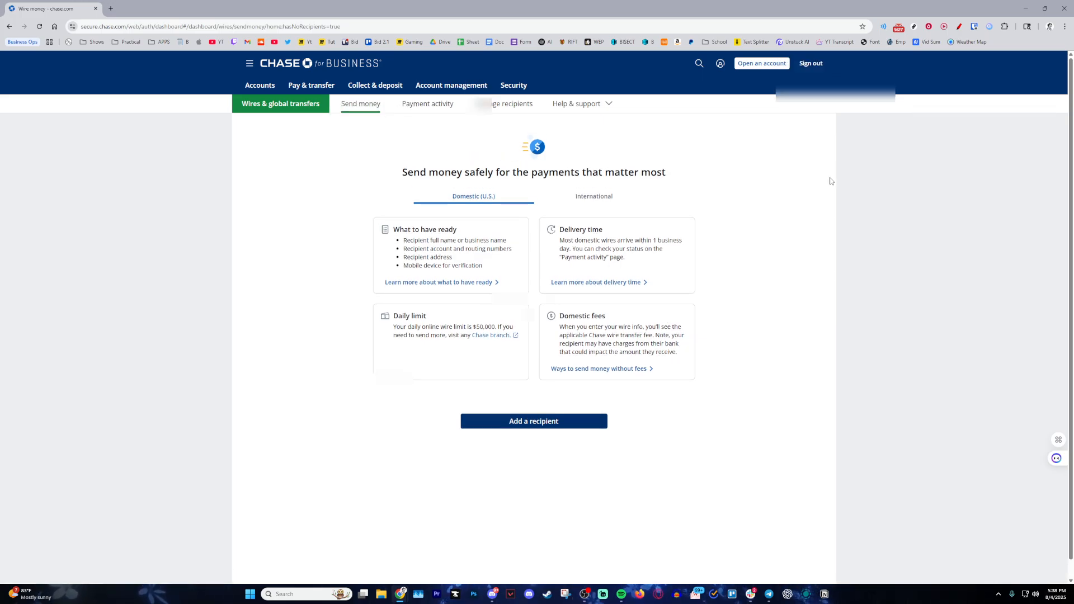